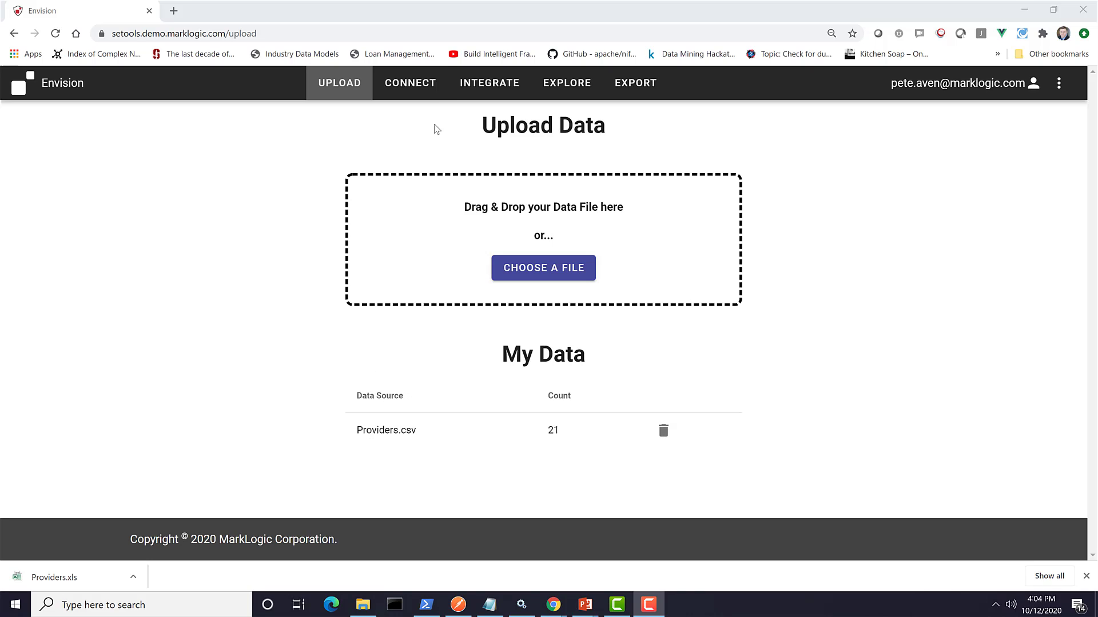
Review the properties of the Person and Facility entities in the Providers model
{"action": "left_click", "coordinate": [415, 88]}
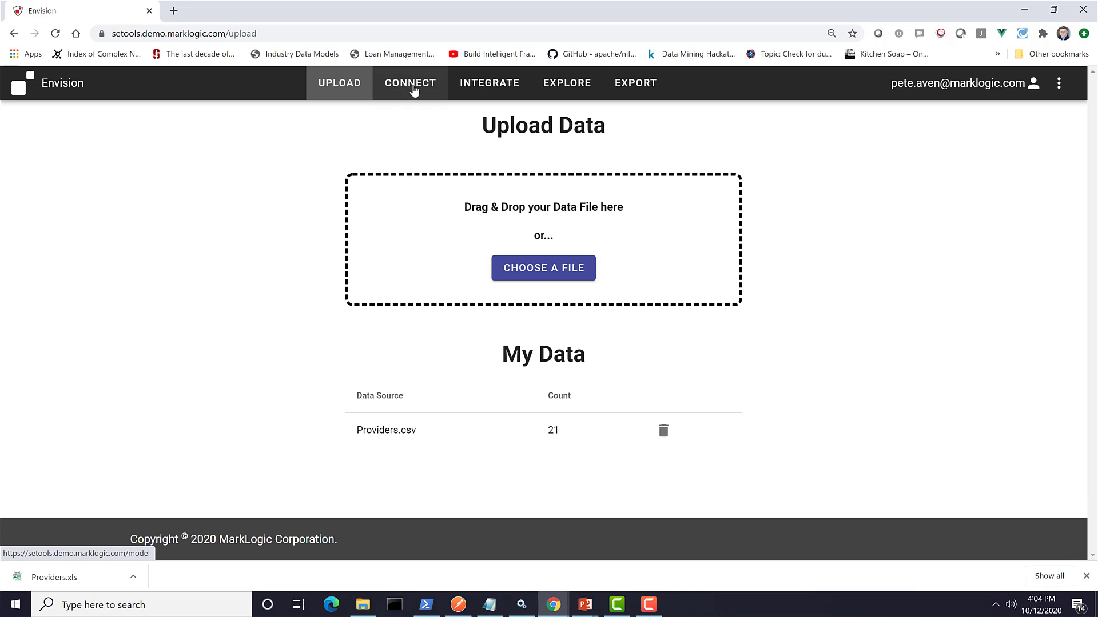
{"action": "left_click", "coordinate": [414, 88]}
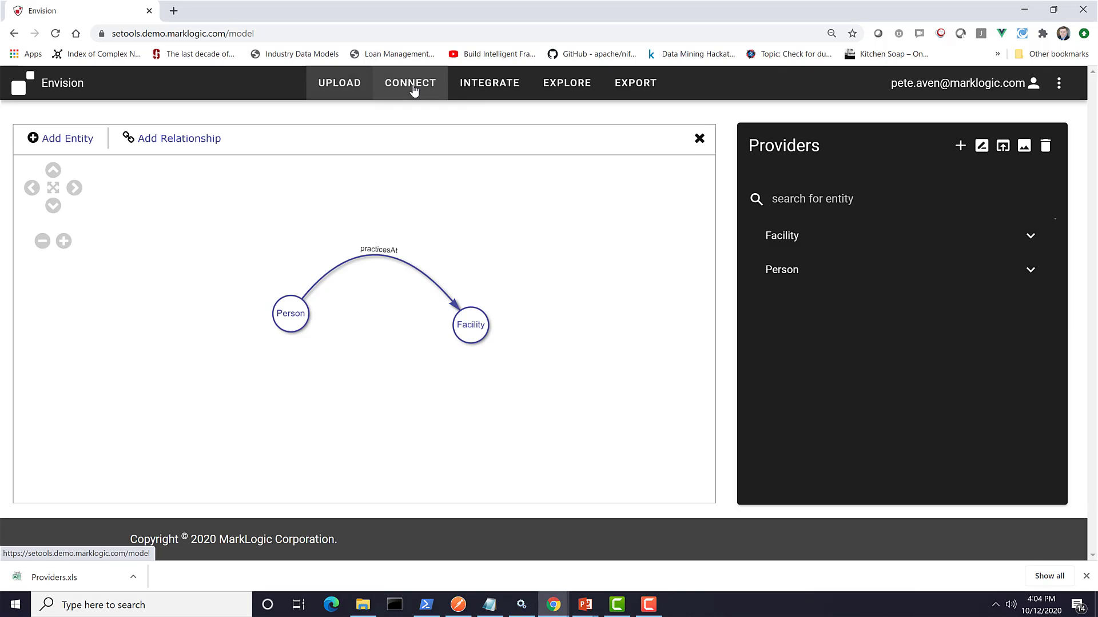
{"action": "left_click", "coordinate": [284, 321]}
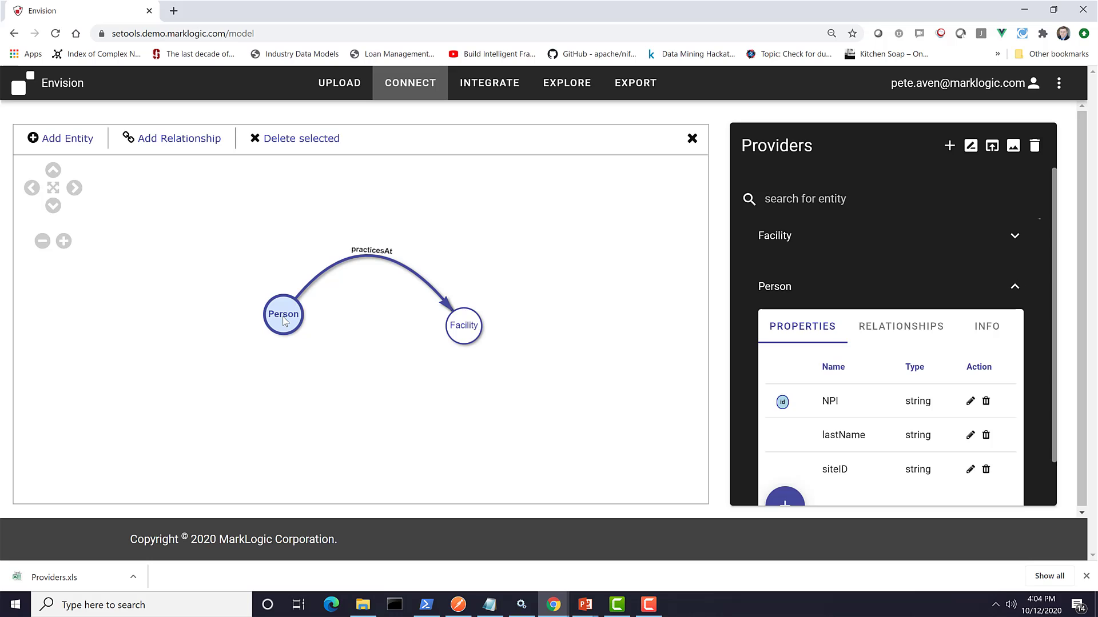
{"action": "left_click", "coordinate": [463, 323]}
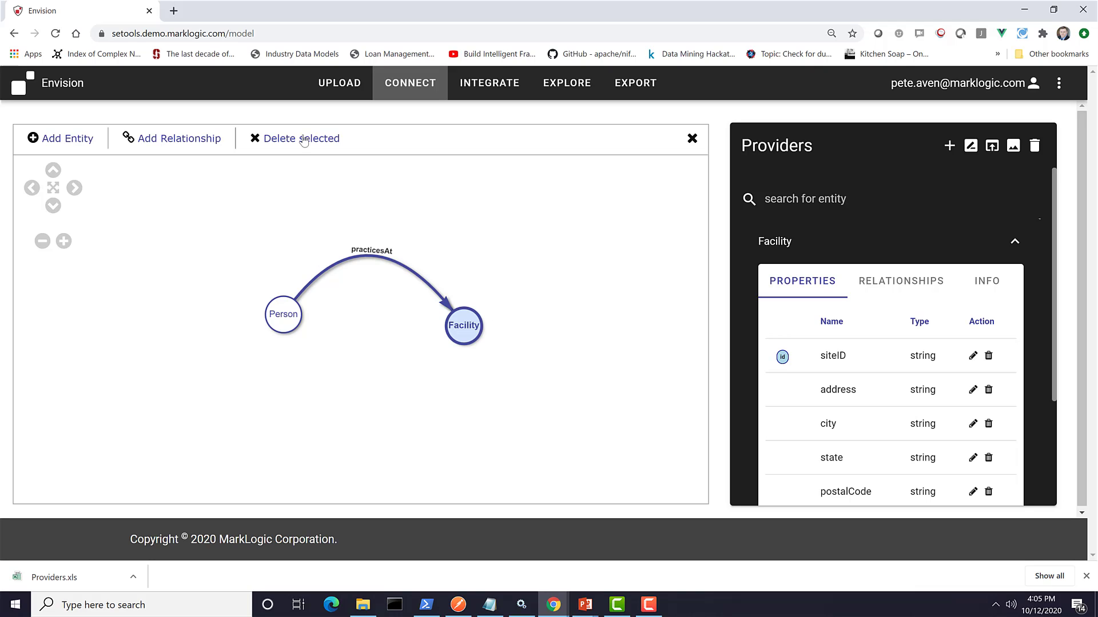
Review the property mappings of the mapPerson and mapFacilities integration steps
{"action": "left_click", "coordinate": [489, 86]}
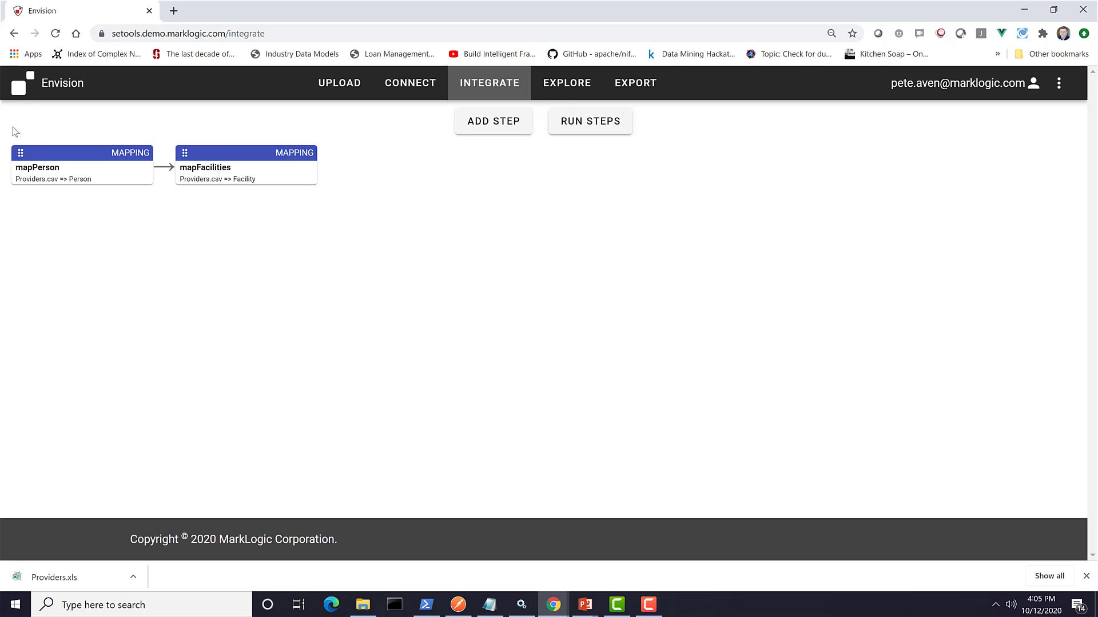
{"action": "left_click", "coordinate": [62, 155]}
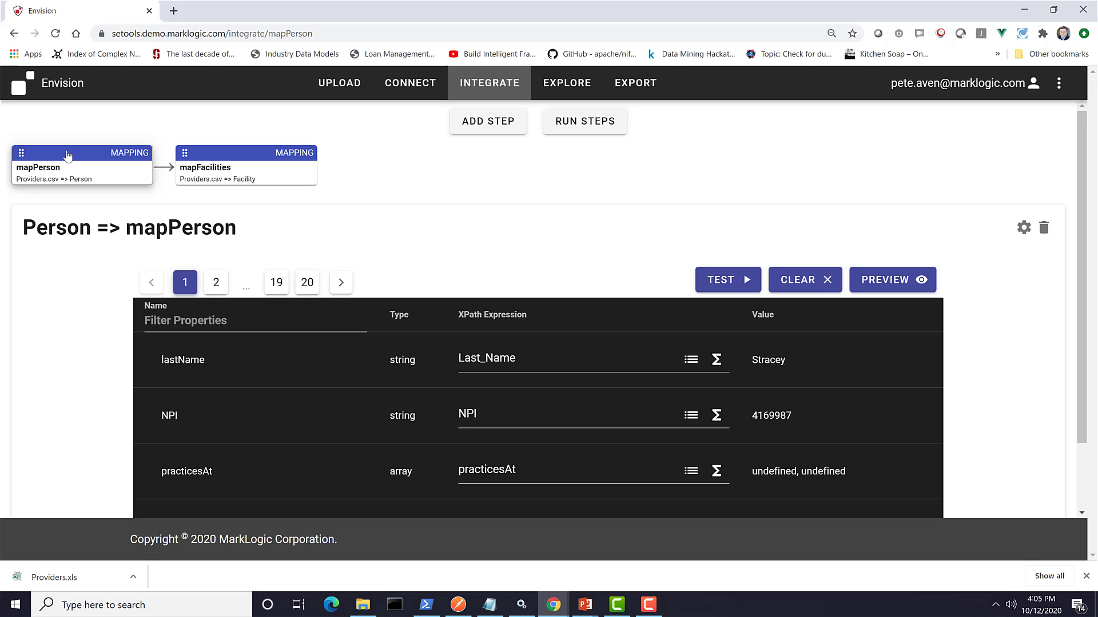
{"action": "left_click", "coordinate": [224, 170]}
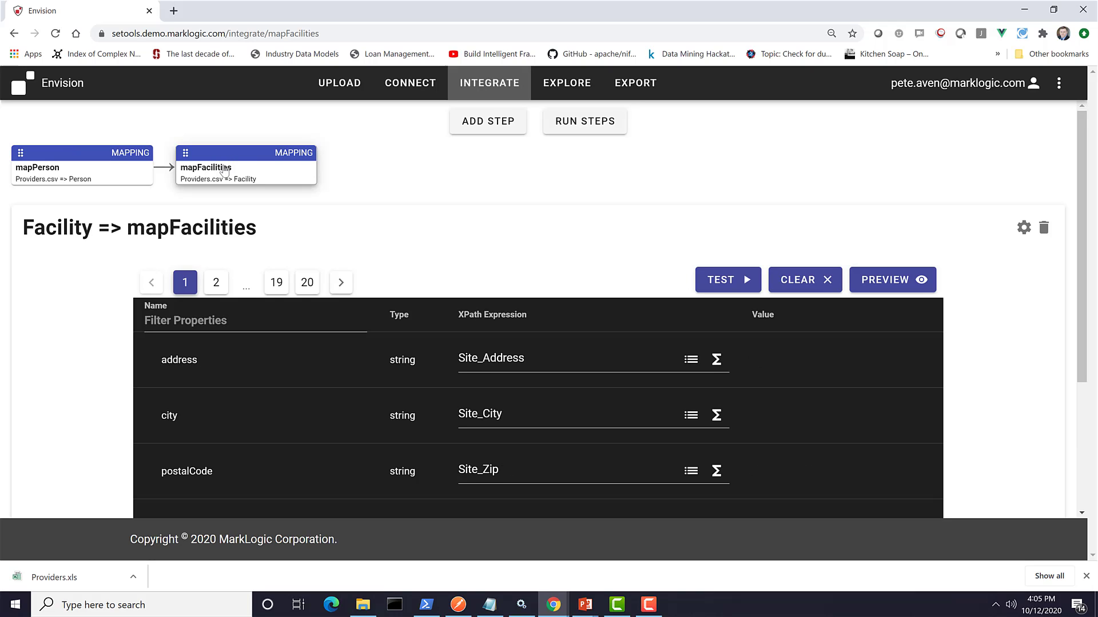
Explore the integrated data and search it for "upmc"
{"action": "left_click", "coordinate": [567, 95]}
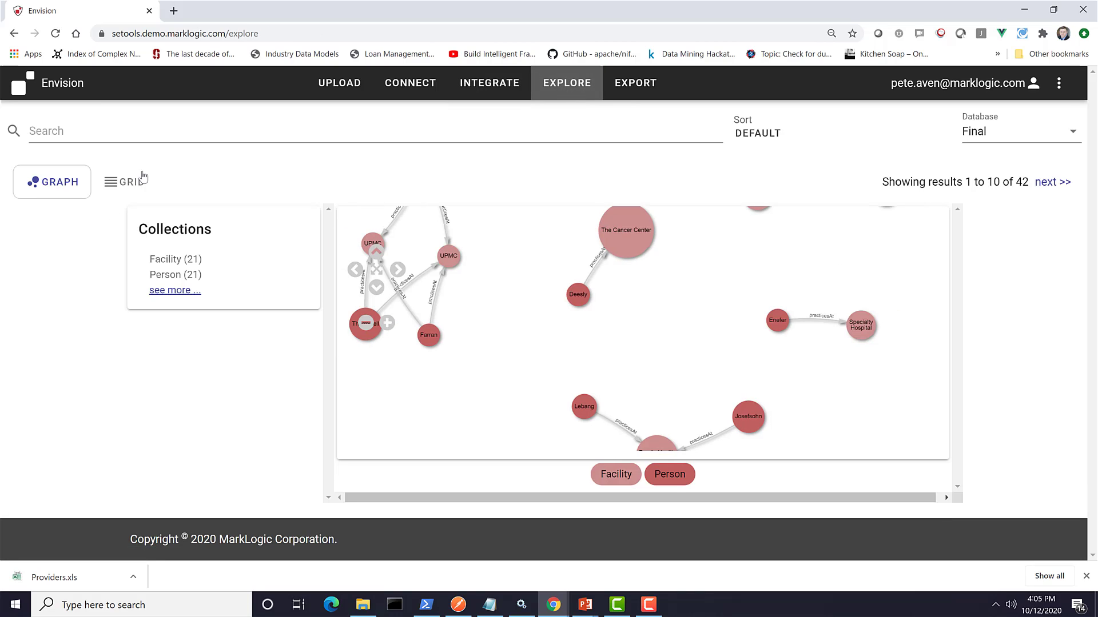
{"action": "left_click", "coordinate": [123, 135]}
{"action": "type", "text": "upmc"}
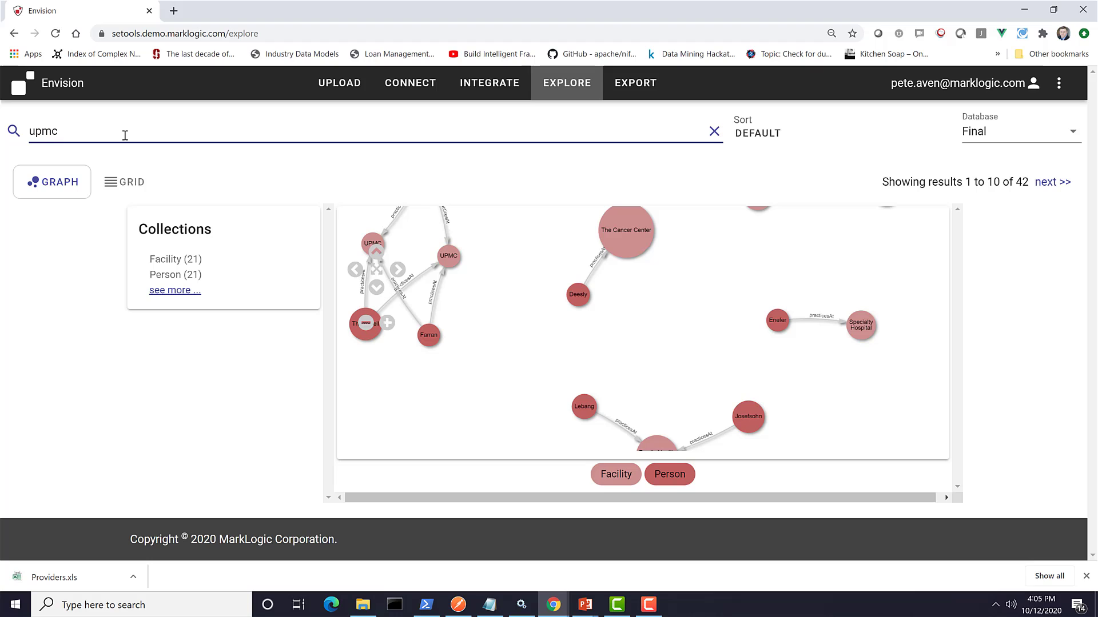
{"action": "key", "text": "Return"}
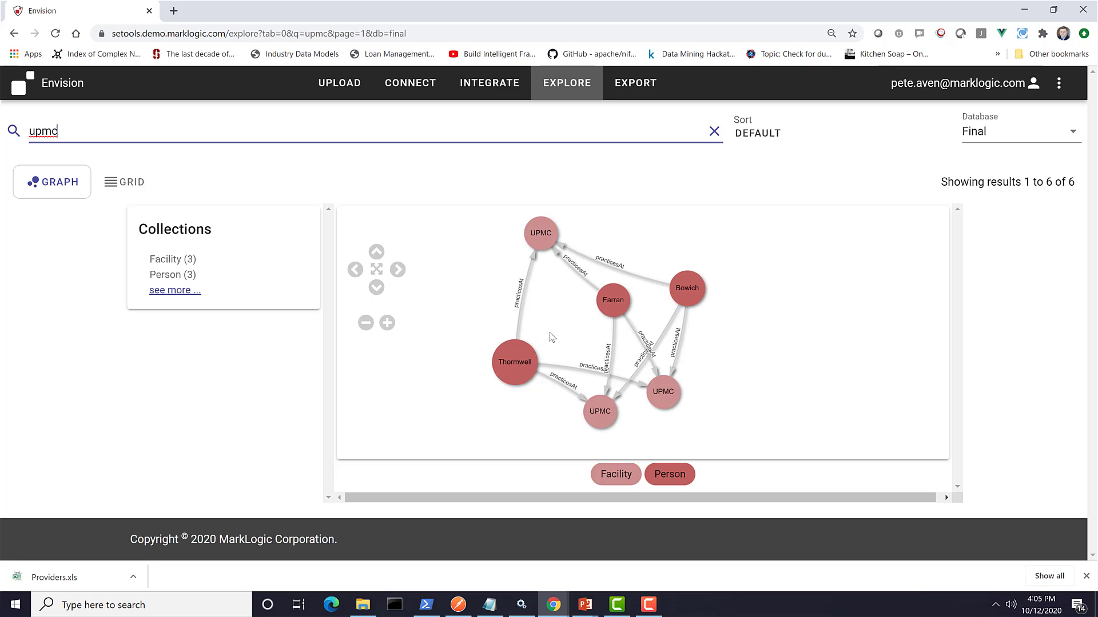
Inspect the properties and connections of the three Person nodes and three UPMC Facility nodes in the results graph
{"action": "left_click", "coordinate": [513, 365]}
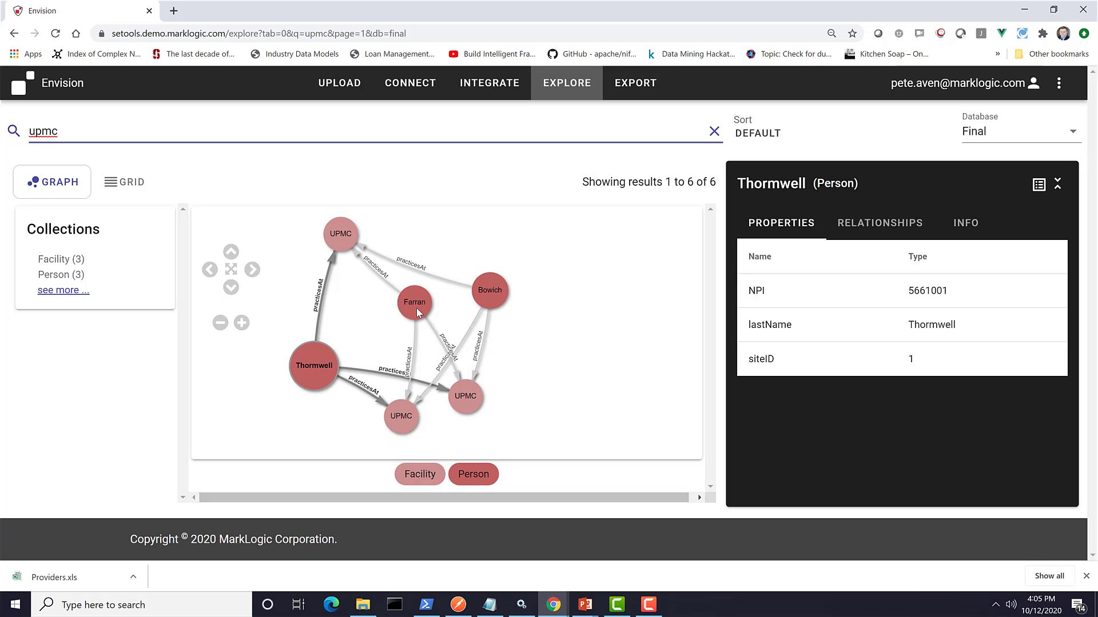
{"action": "left_click", "coordinate": [417, 313]}
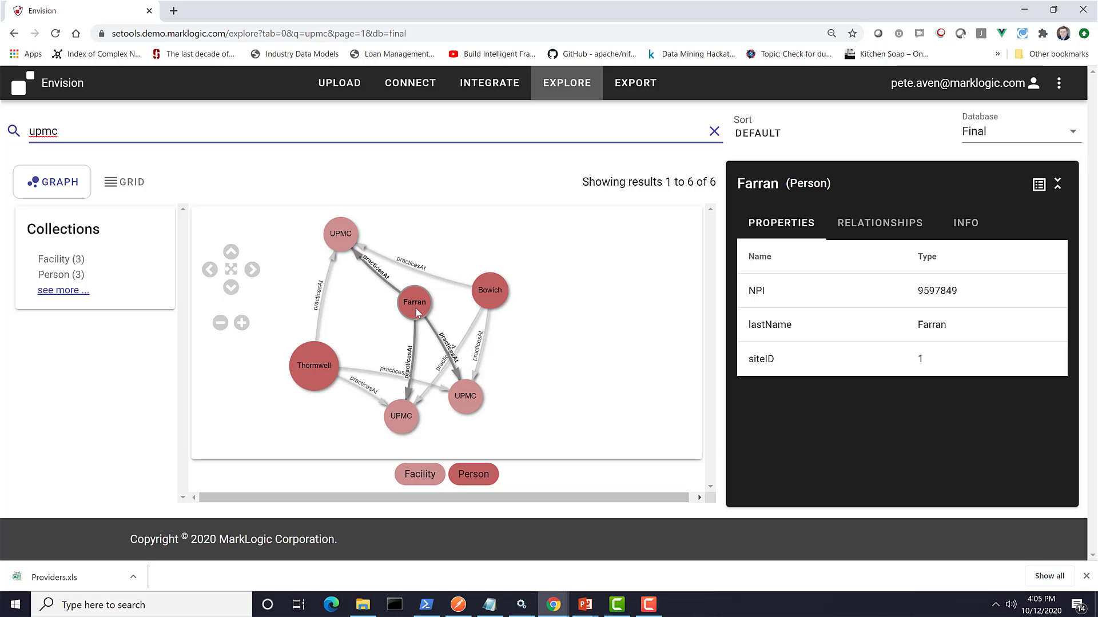
{"action": "left_click", "coordinate": [485, 293]}
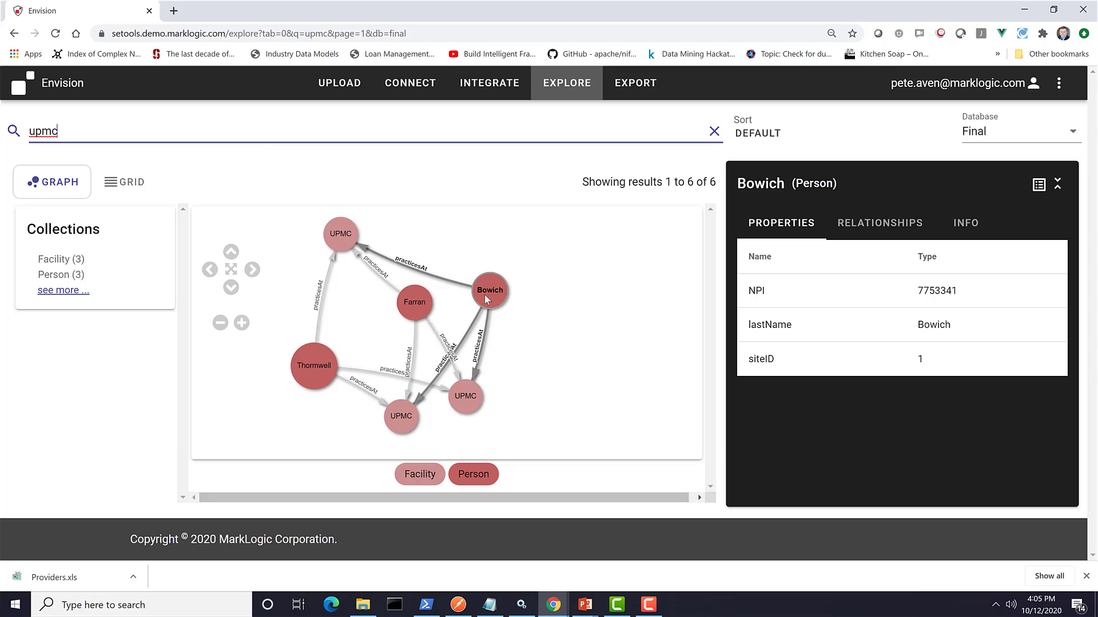
{"action": "left_click", "coordinate": [465, 397]}
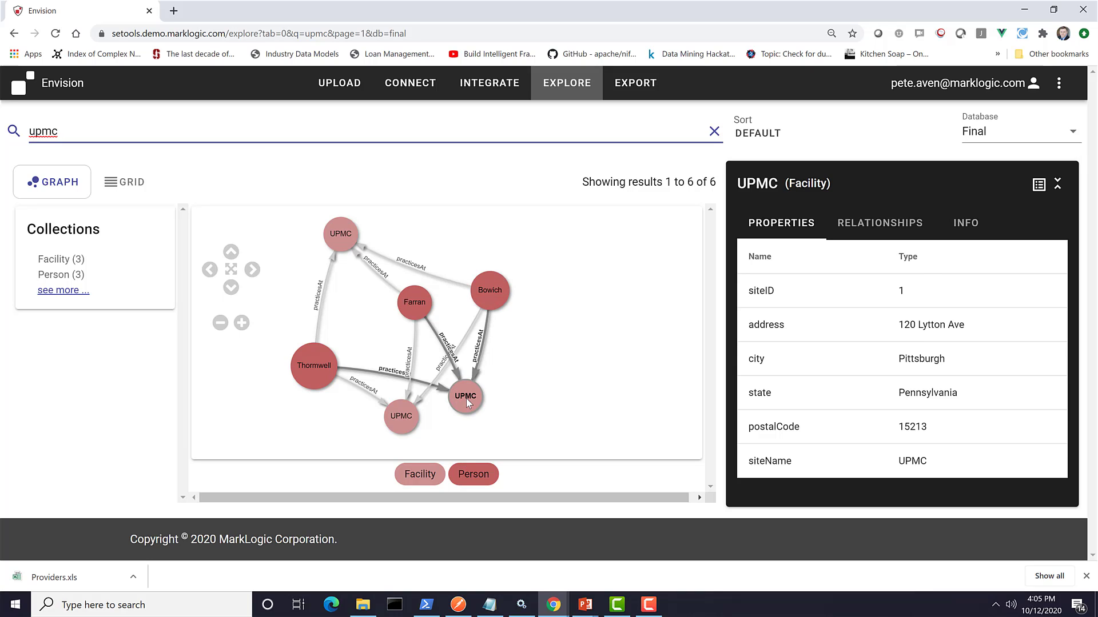
{"action": "left_click", "coordinate": [403, 420]}
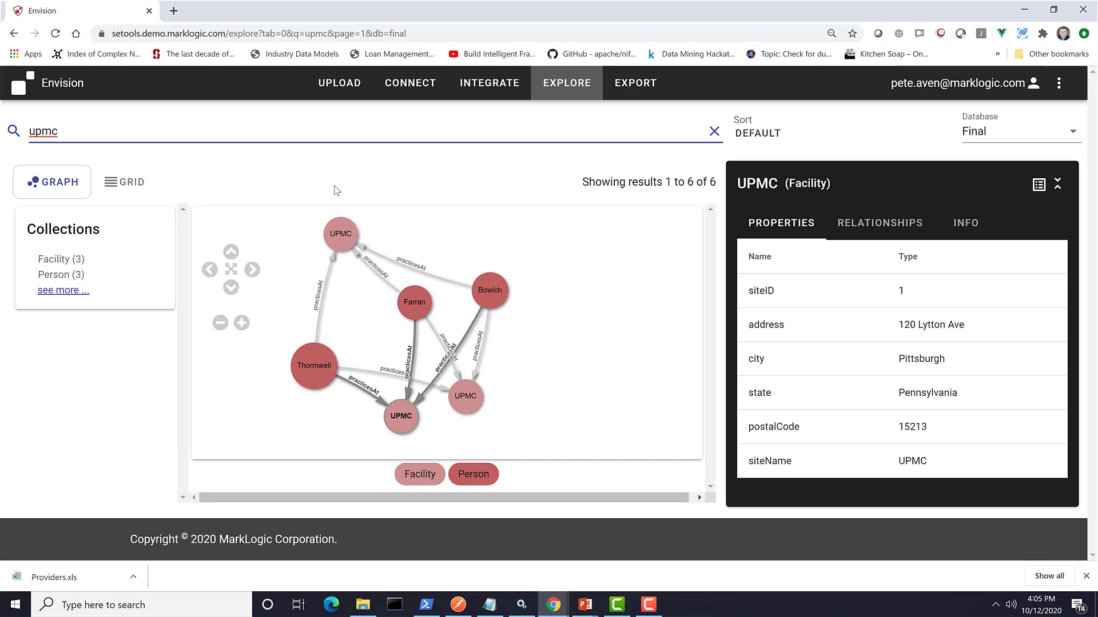
{"action": "left_click", "coordinate": [345, 229]}
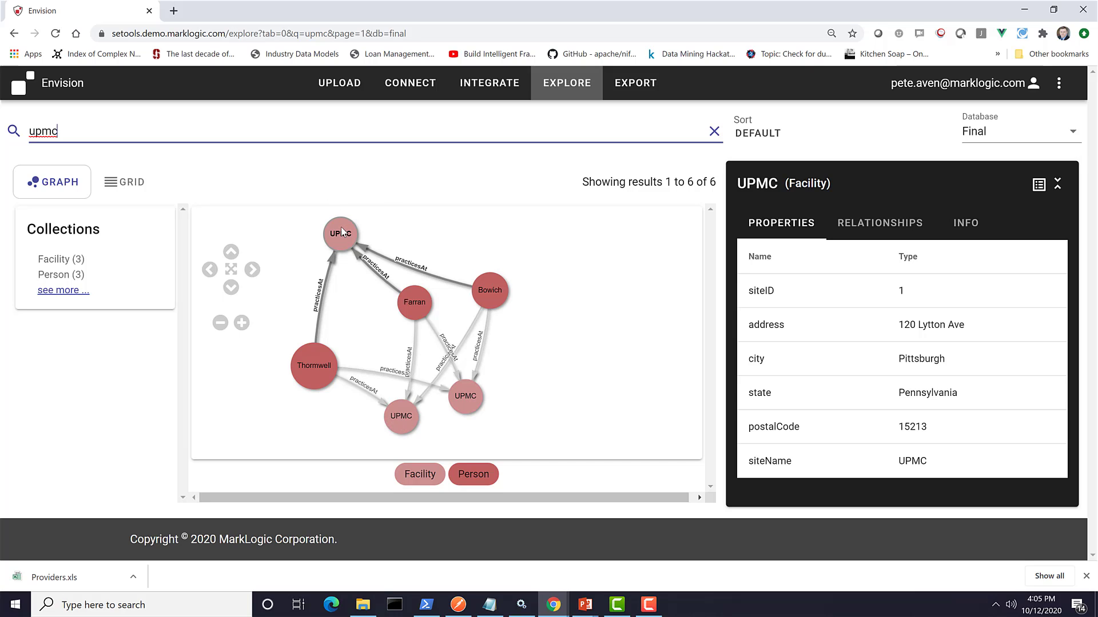
{"action": "left_click_drag", "start_coordinate": [344, 230], "coordinate": [330, 242]}
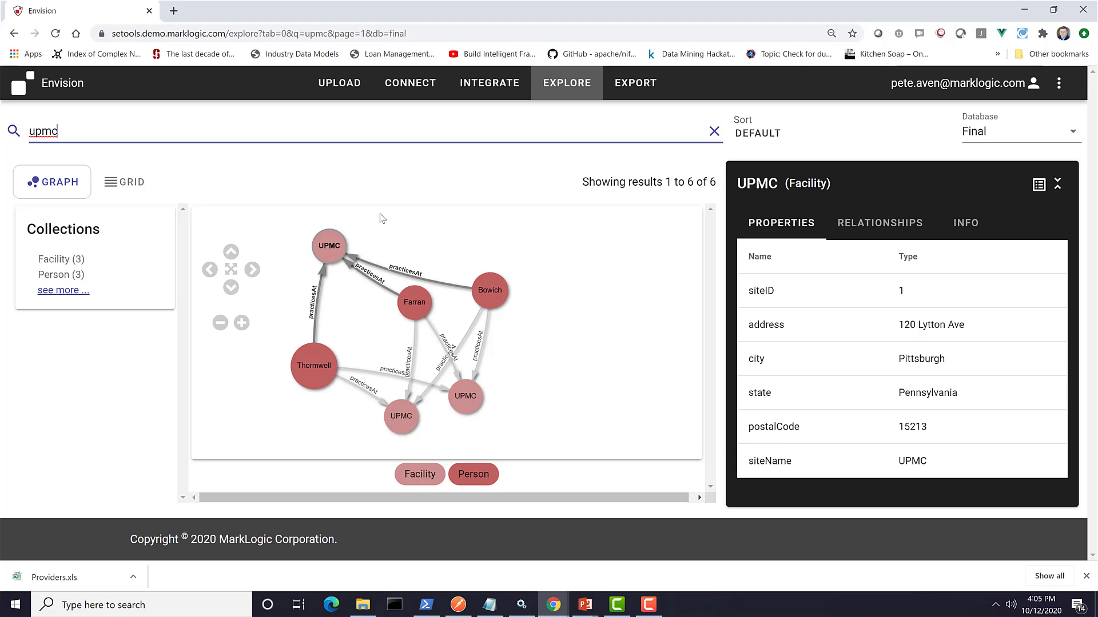
Create an integration step named matchFacilities with step type Matching, entity type Facility and data source Facility
{"action": "left_click", "coordinate": [500, 87]}
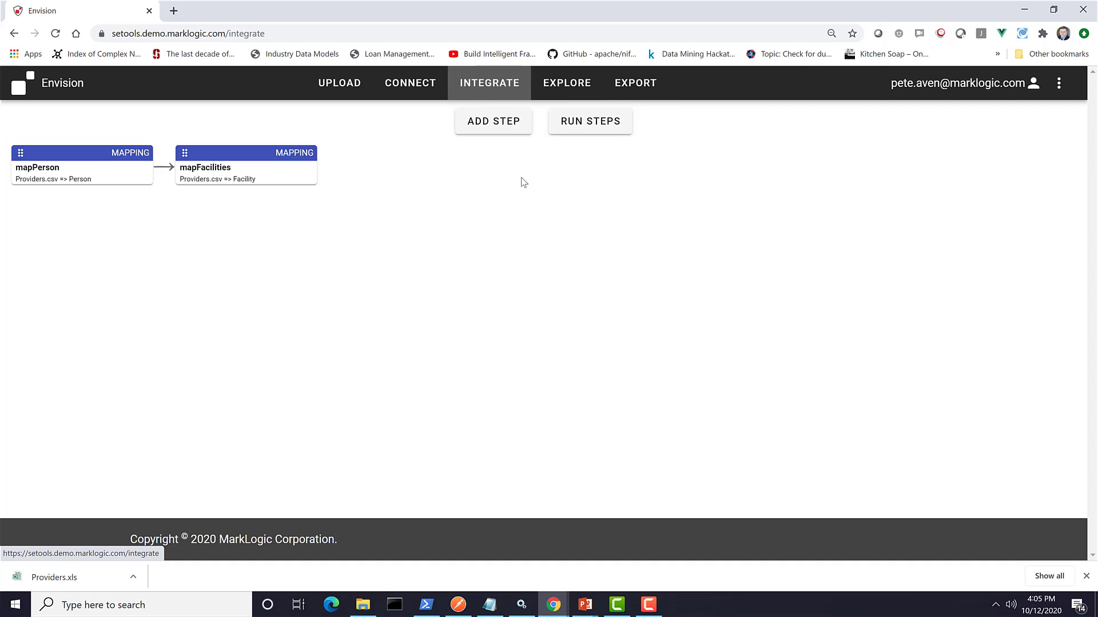
{"action": "left_click", "coordinate": [495, 127]}
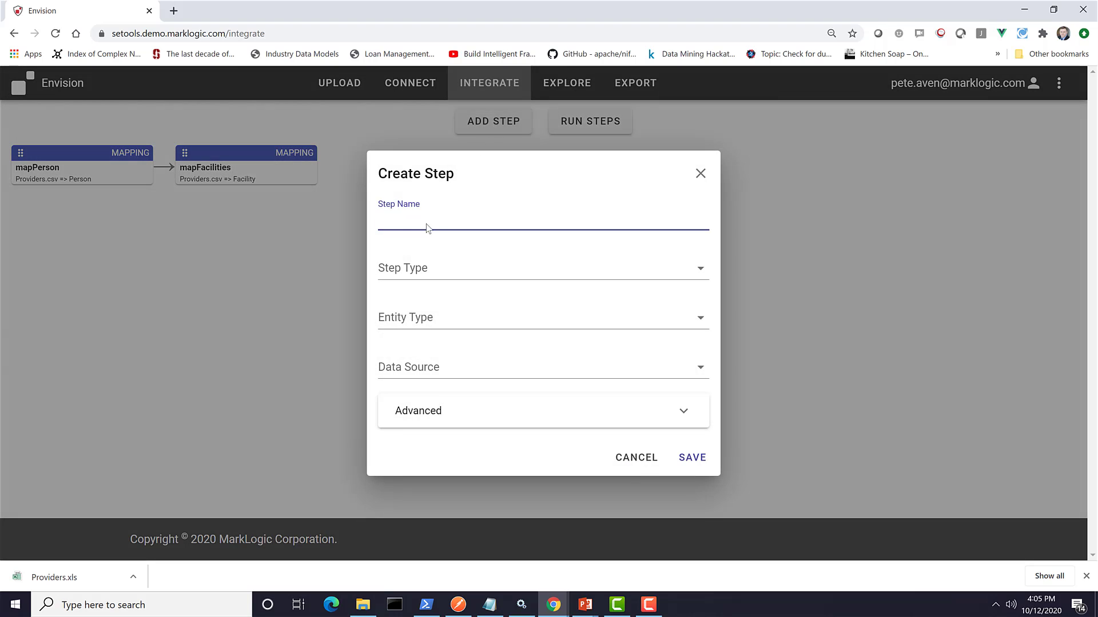
{"action": "left_click", "coordinate": [405, 225]}
{"action": "type", "text": "matchFa"}
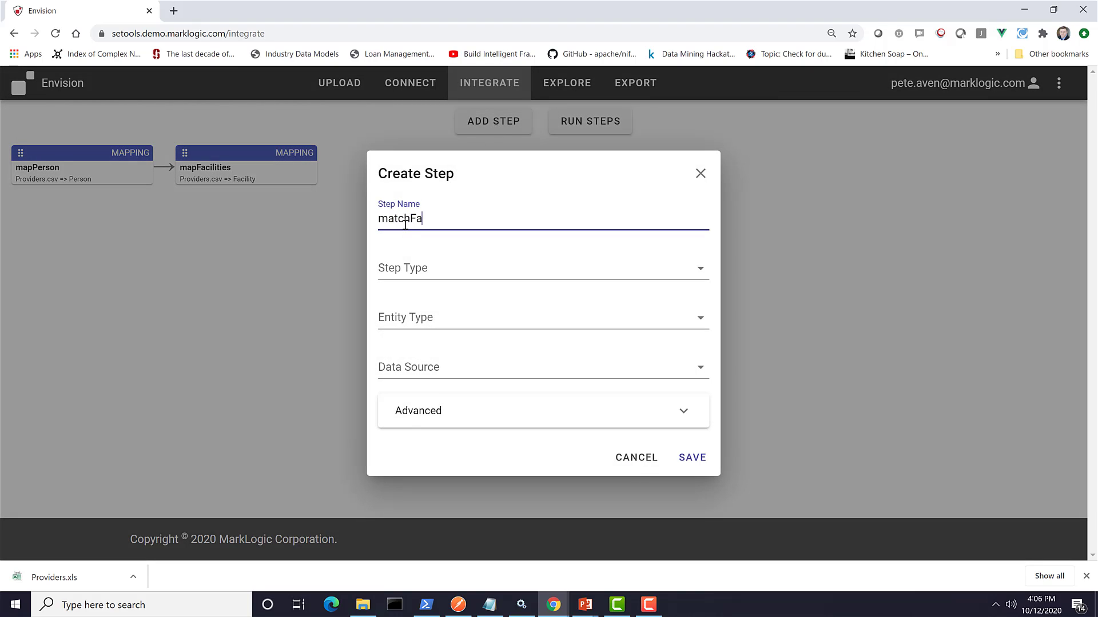
{"action": "type", "text": "cilities"}
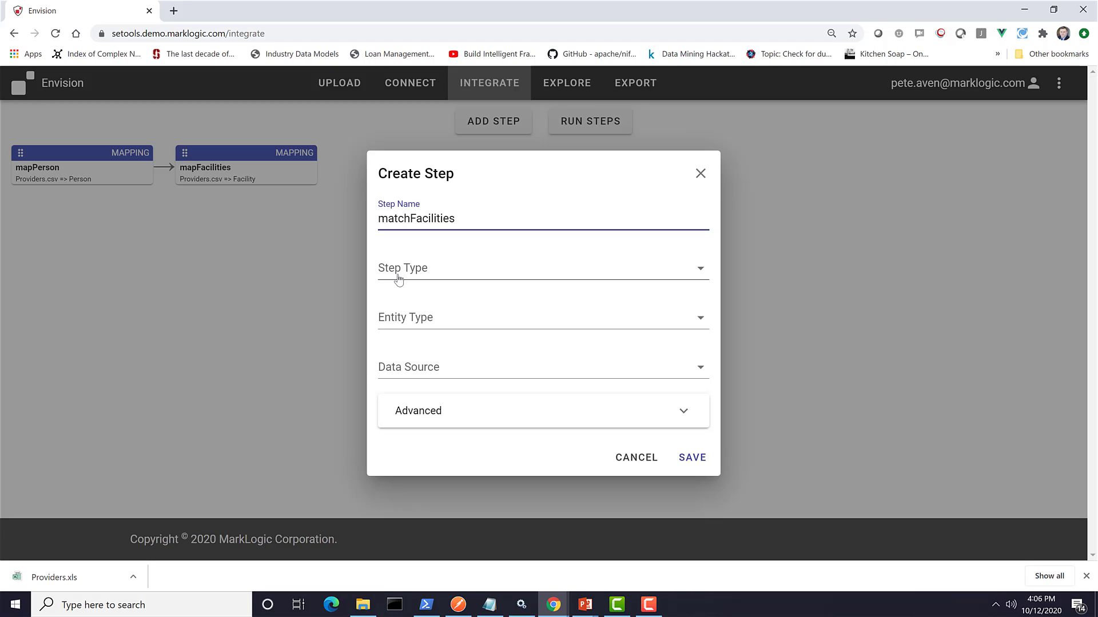
{"action": "left_click", "coordinate": [400, 273]}
{"action": "left_click", "coordinate": [427, 314]}
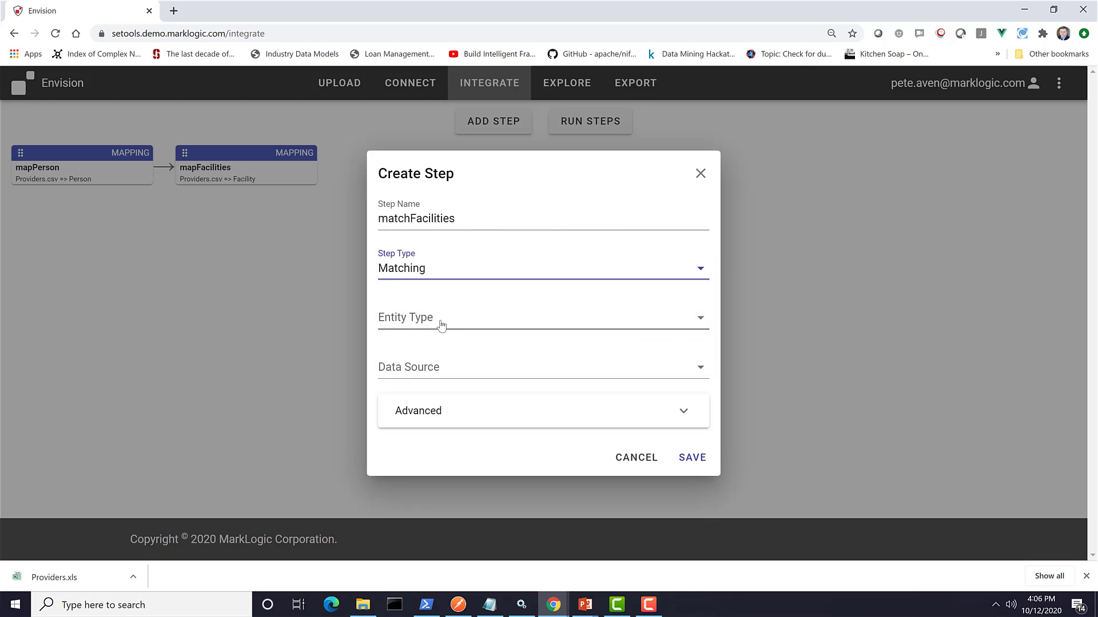
{"action": "left_click", "coordinate": [435, 319]}
{"action": "left_click", "coordinate": [407, 330]}
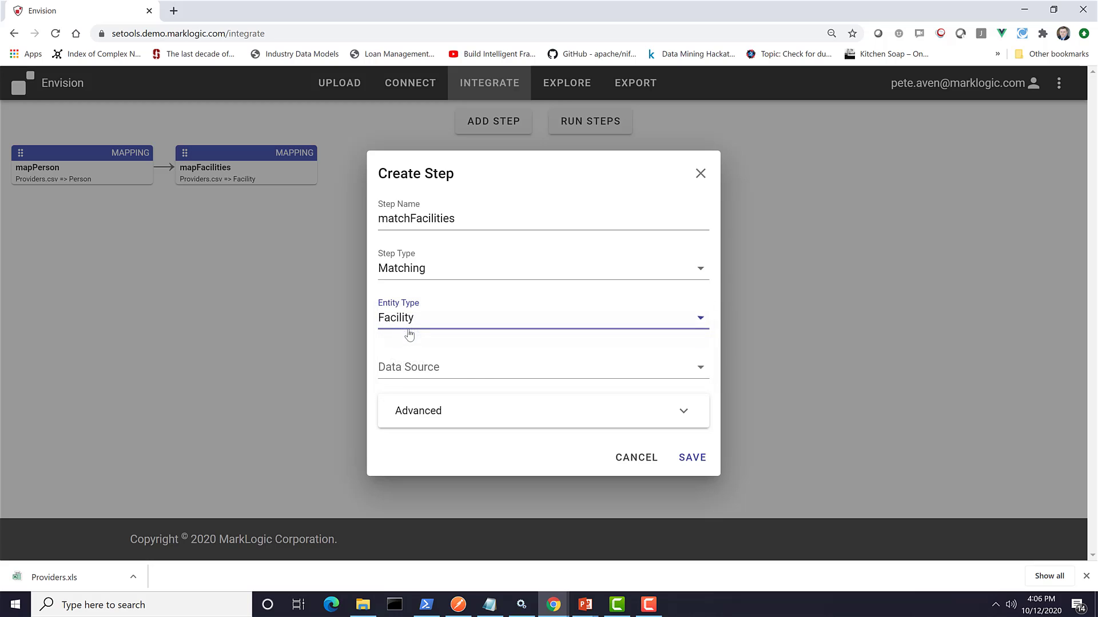
{"action": "left_click", "coordinate": [421, 368]}
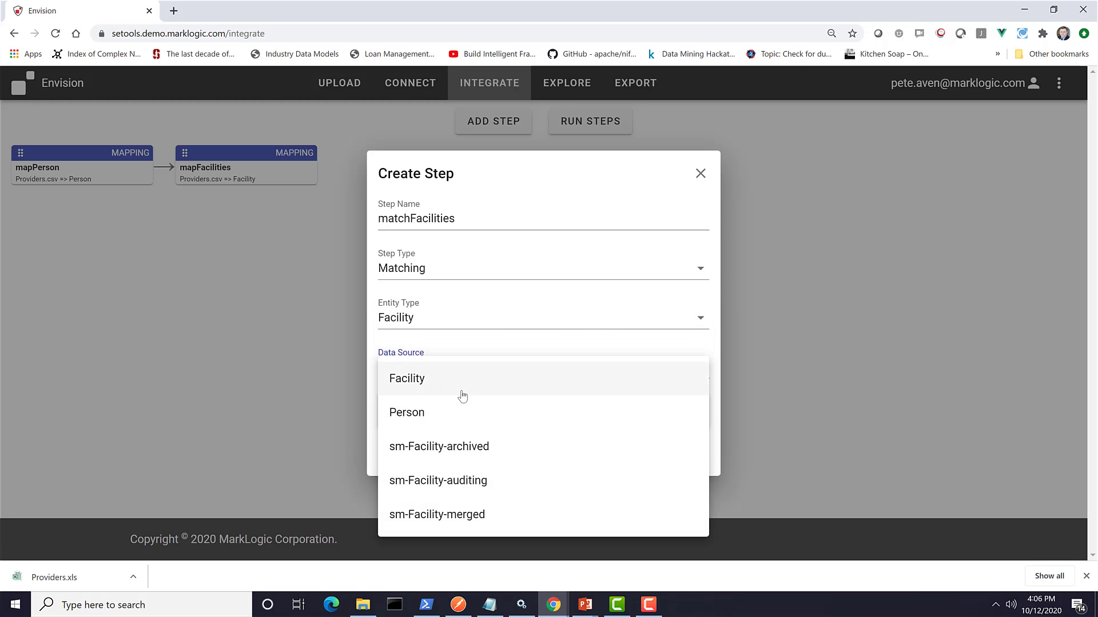
{"action": "left_click", "coordinate": [428, 384]}
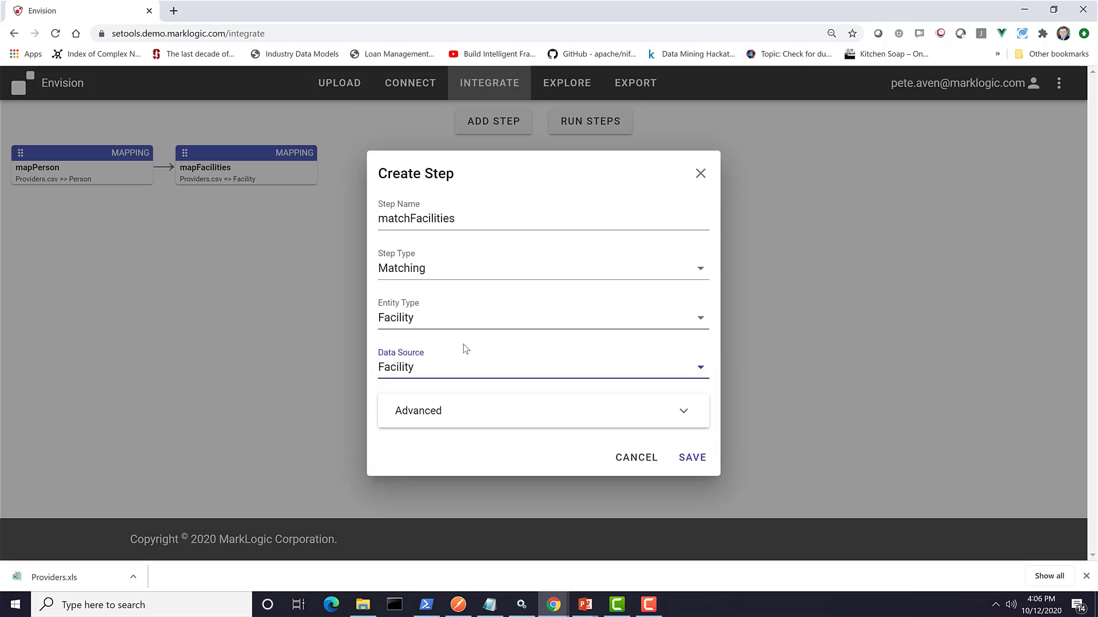
{"action": "left_click", "coordinate": [693, 458]}
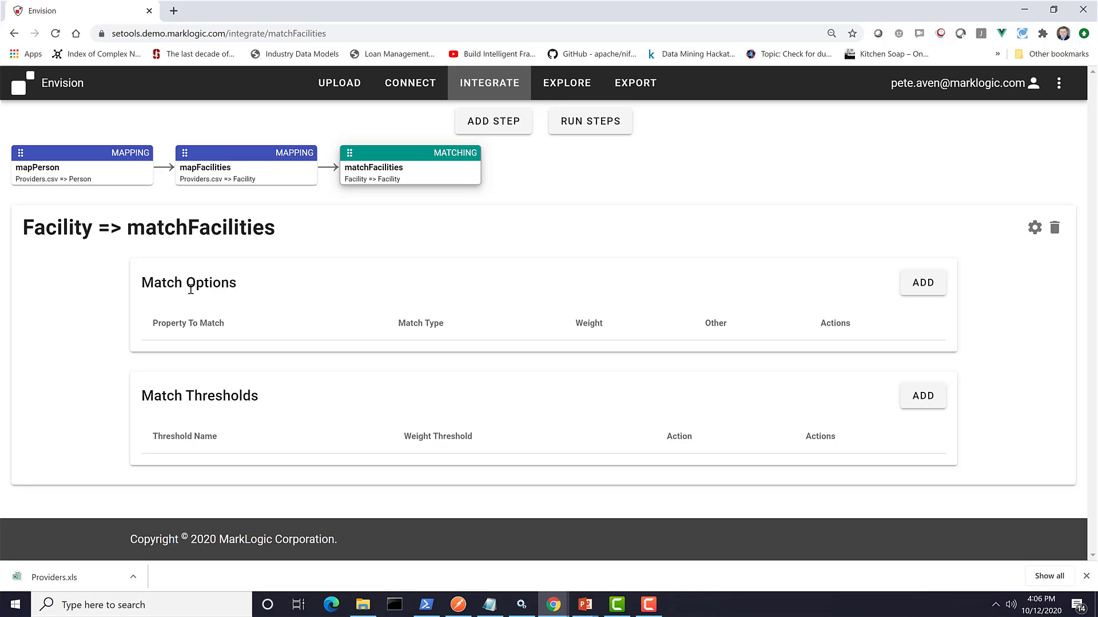
Add an Exact match option on the siteName property with a weight of 10 to matchFacilities
{"action": "left_click", "coordinate": [916, 284]}
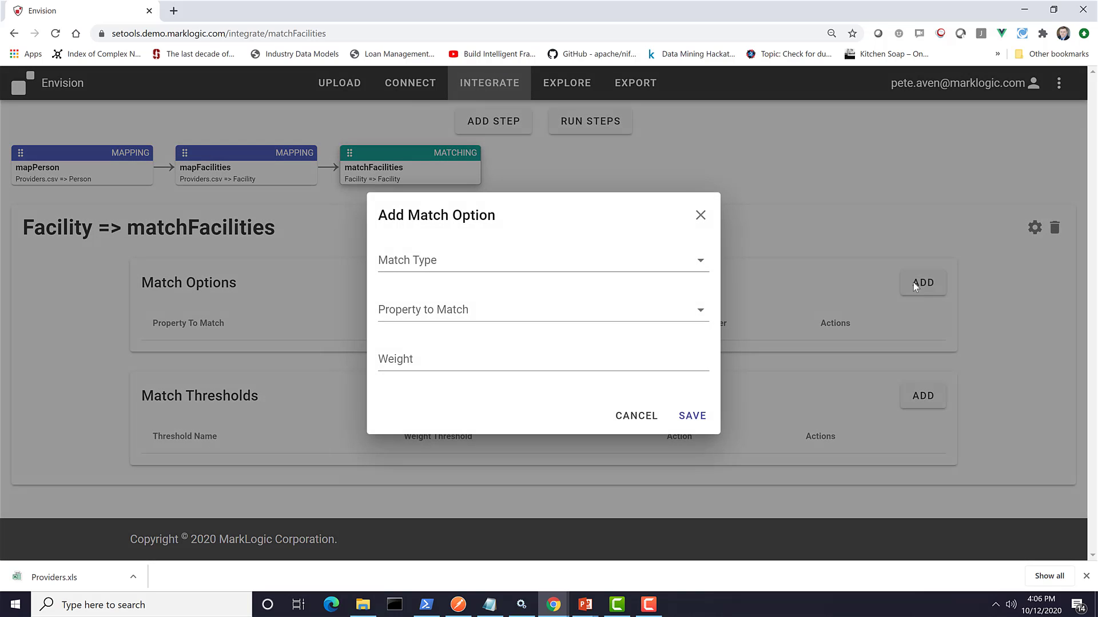
{"action": "left_click", "coordinate": [421, 263]}
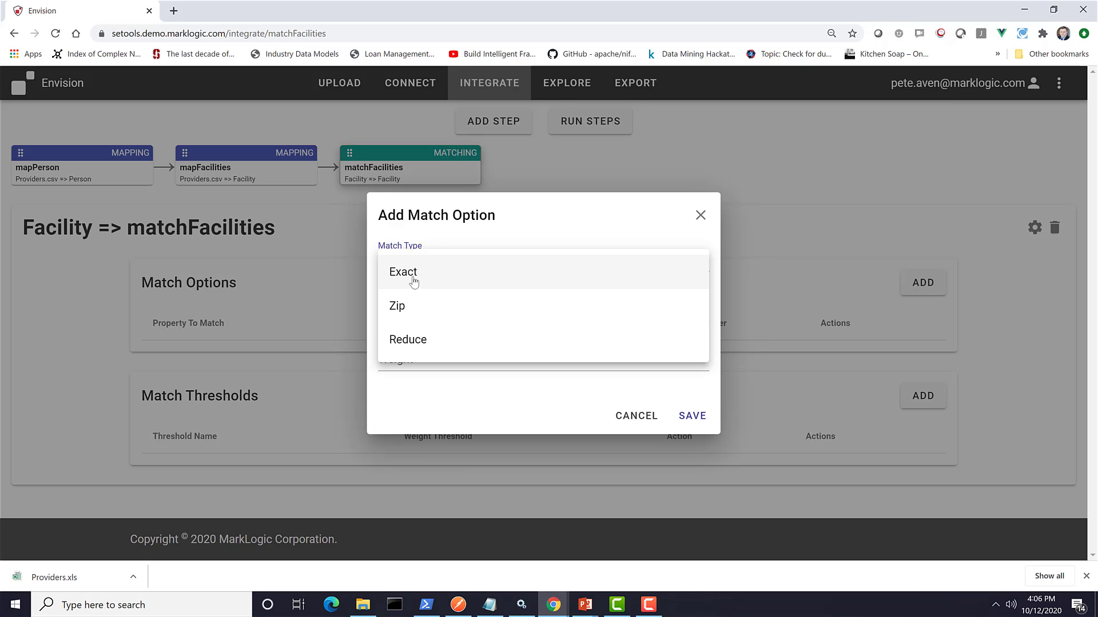
{"action": "left_click", "coordinate": [412, 280]}
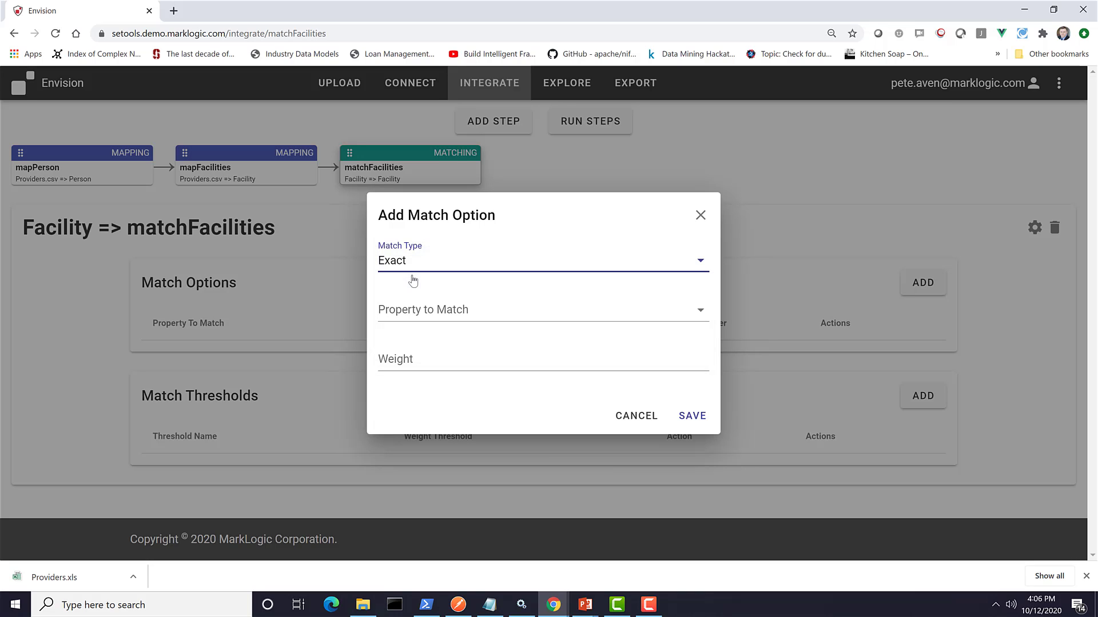
{"action": "left_click", "coordinate": [424, 307]}
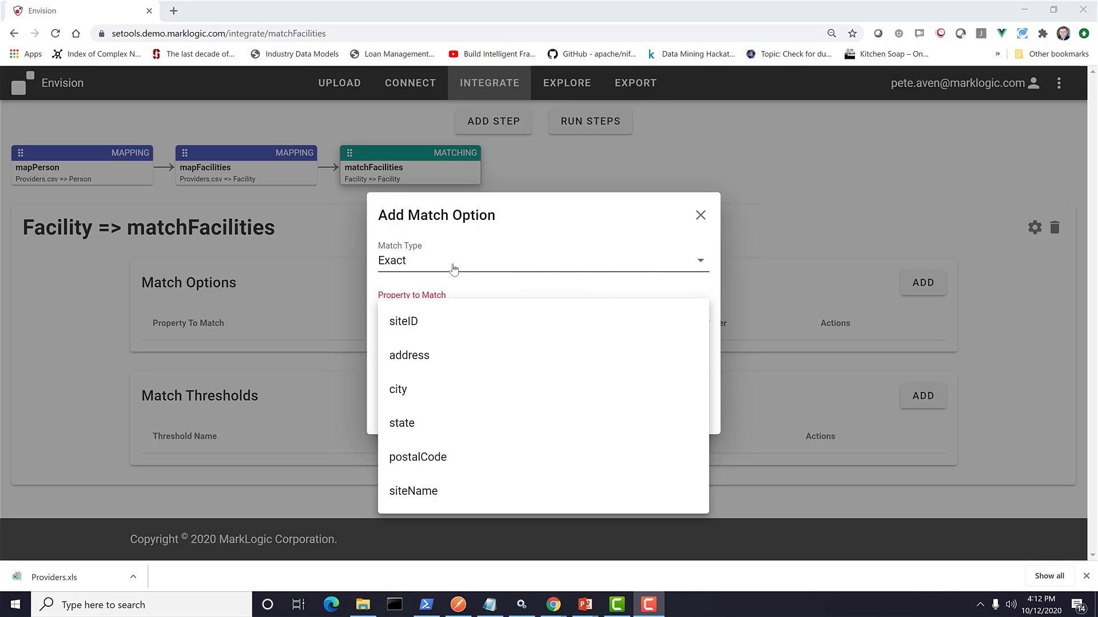
{"action": "left_click", "coordinate": [423, 495]}
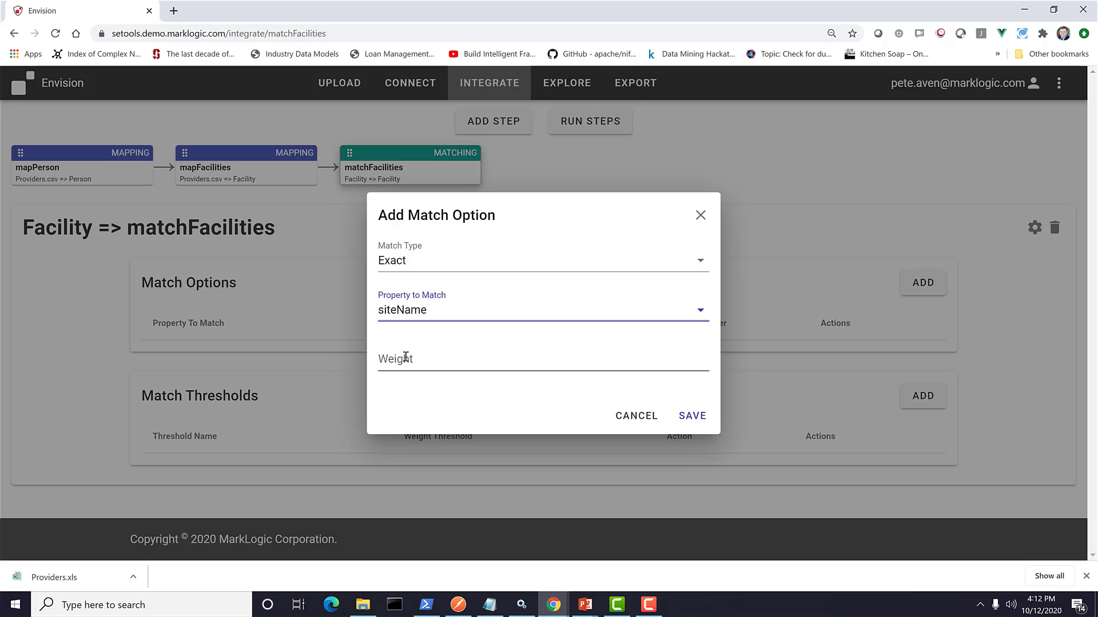
{"action": "left_click", "coordinate": [405, 356]}
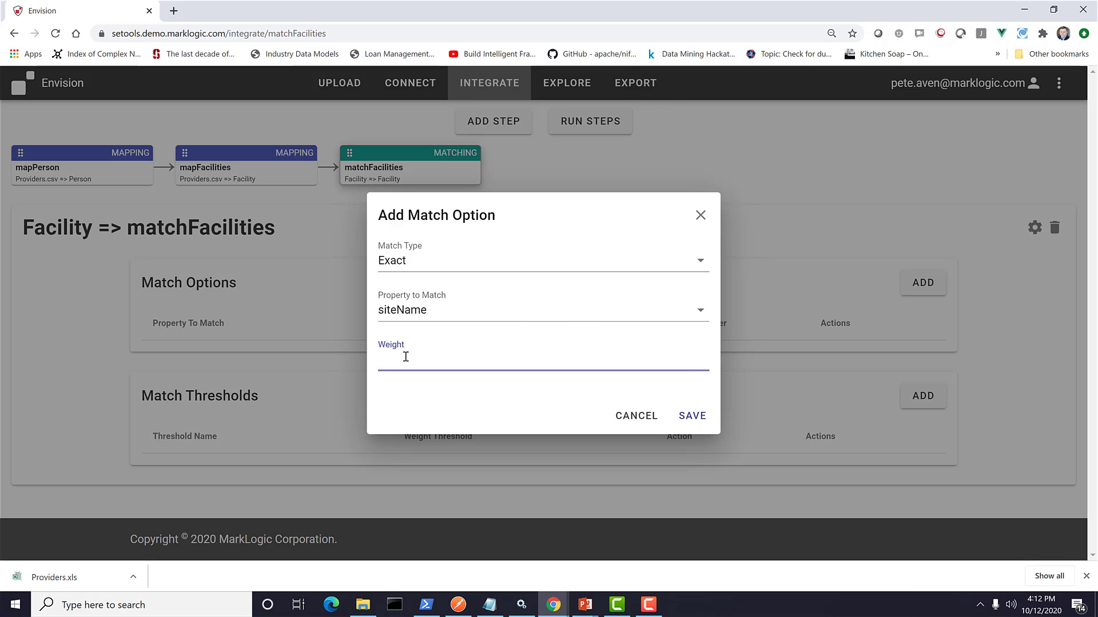
{"action": "type", "text": "10"}
{"action": "left_click", "coordinate": [693, 417]}
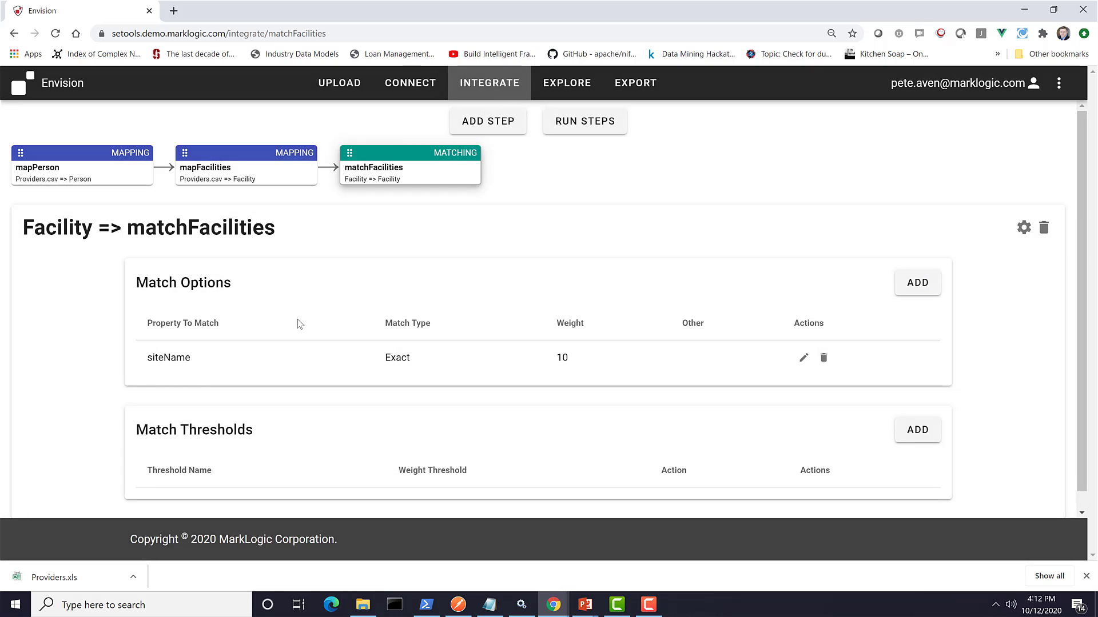
Add an Exact match option on the postalCode property with a weight of 5 to matchFacilities
{"action": "left_click", "coordinate": [918, 284]}
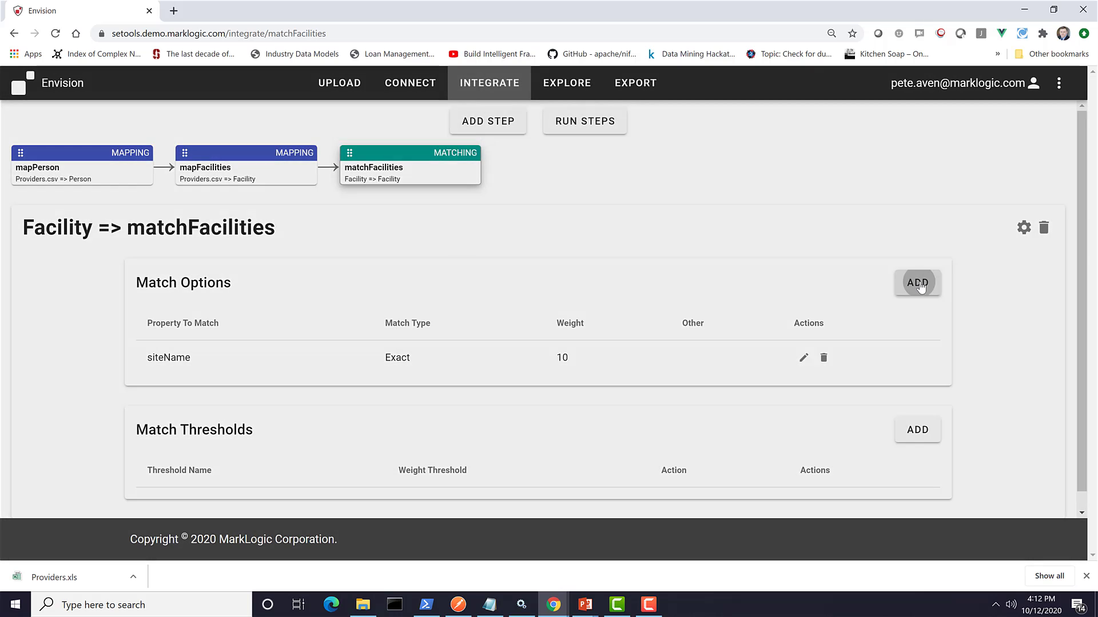
{"action": "left_click", "coordinate": [434, 272]}
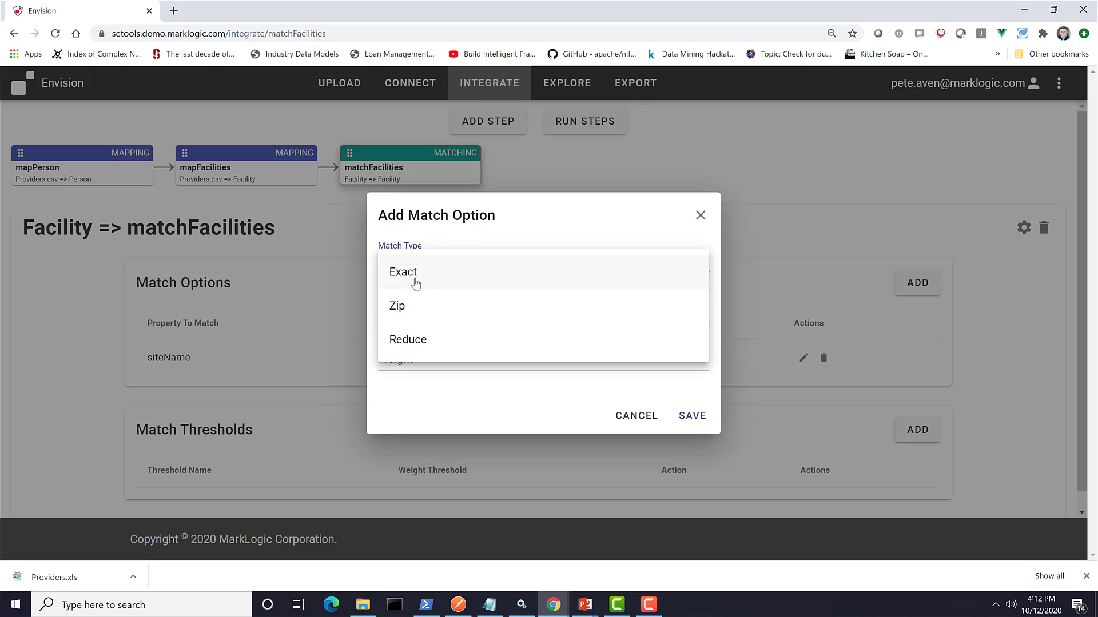
{"action": "left_click", "coordinate": [417, 280]}
{"action": "left_click", "coordinate": [430, 313]}
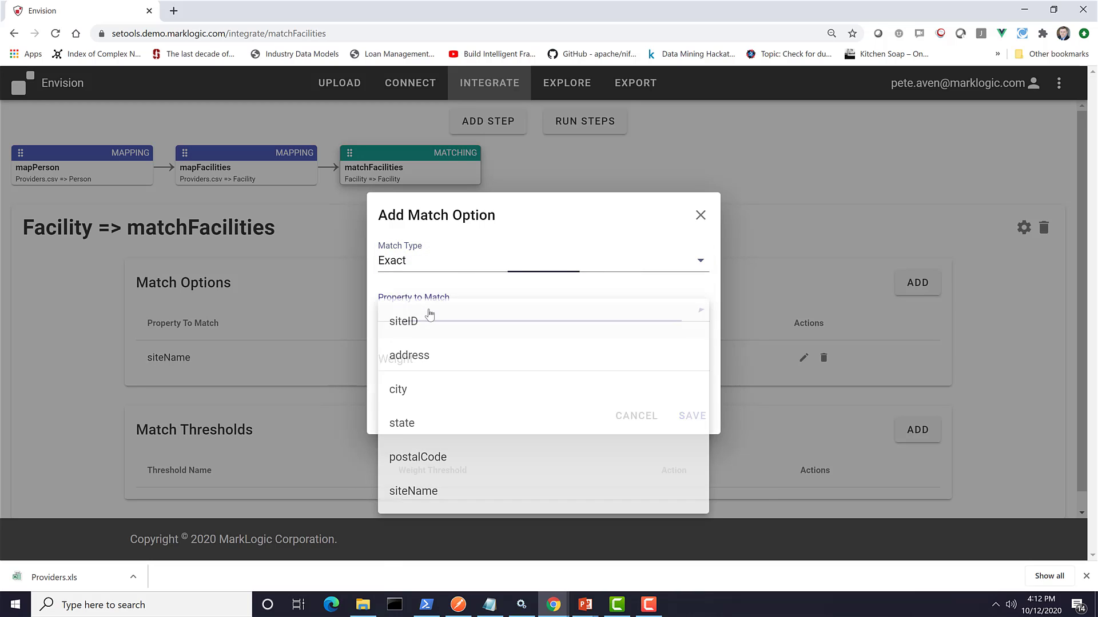
{"action": "left_click", "coordinate": [430, 457]}
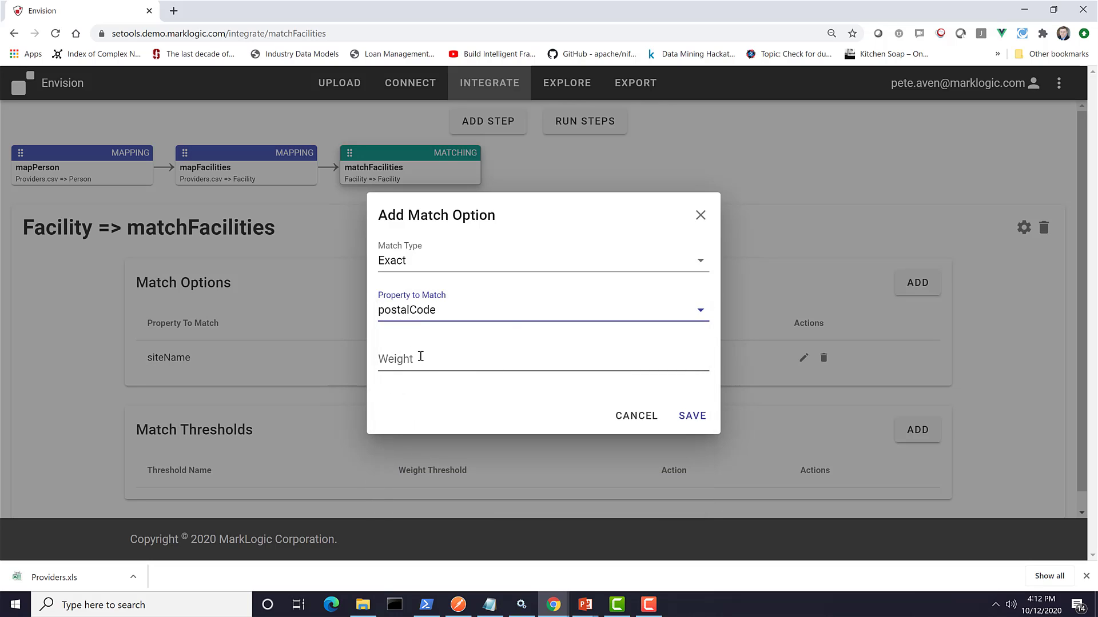
{"action": "left_click", "coordinate": [421, 358]}
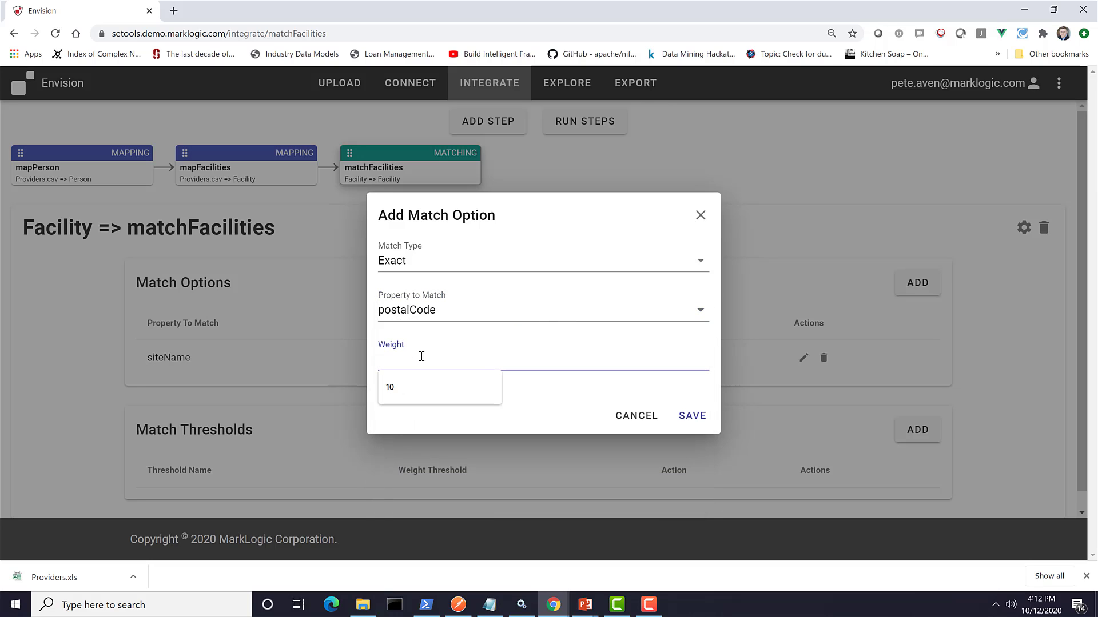
{"action": "type", "text": "5"}
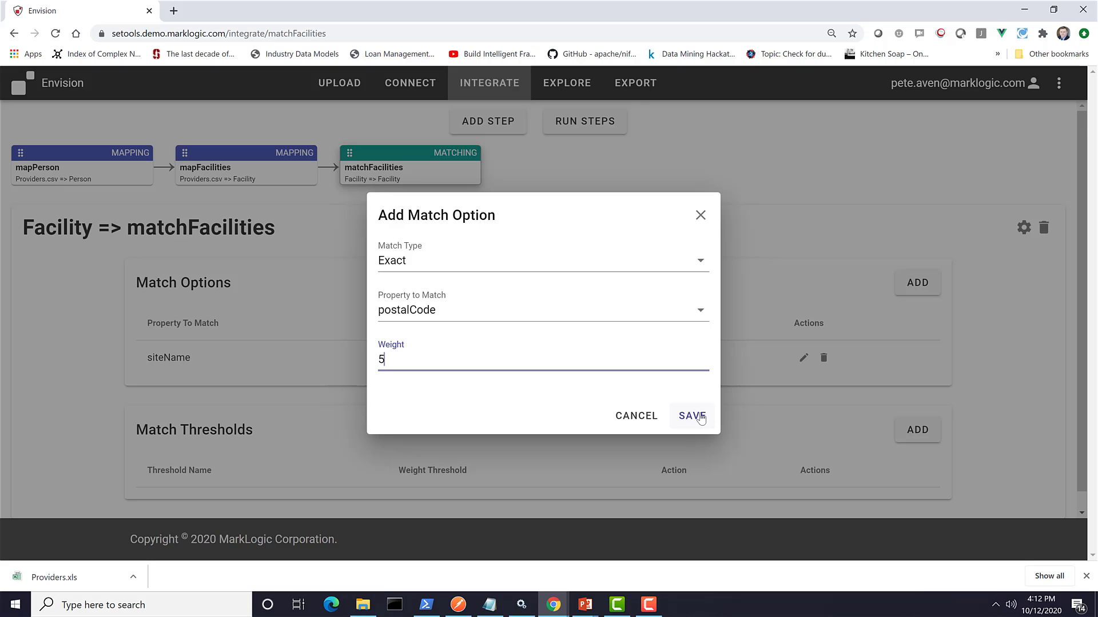
{"action": "left_click", "coordinate": [693, 417]}
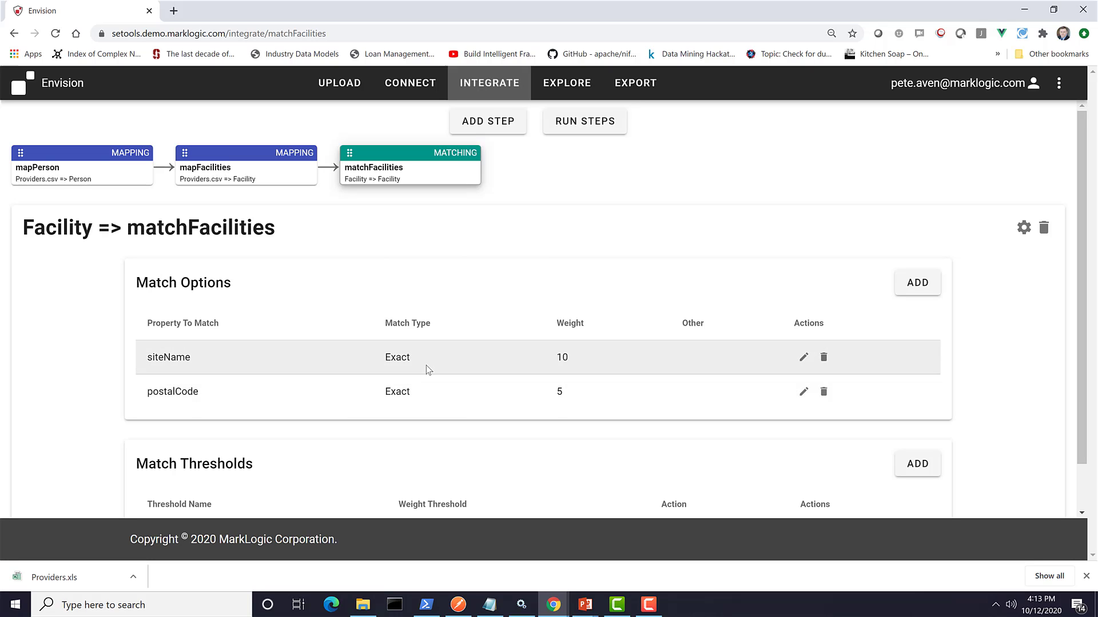
Add a match threshold named PotentialMatch with a weight threshold of 15 and the Notify action to matchFacilities
{"action": "scroll", "coordinate": [426, 363], "scroll_direction": "down", "scroll_amount": 2}
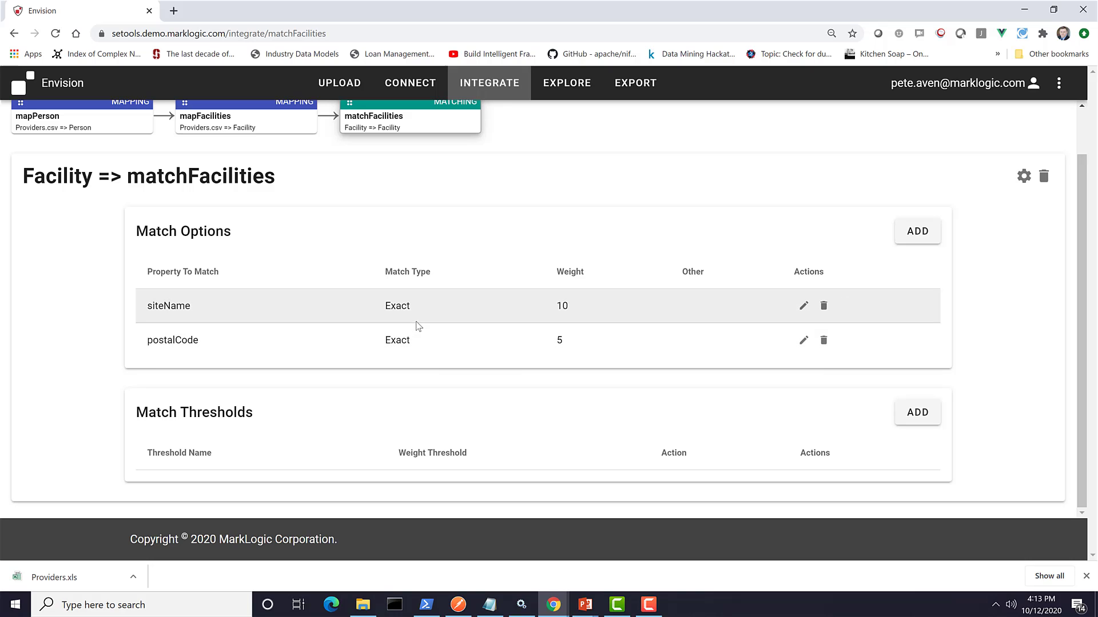
{"action": "left_click", "coordinate": [917, 413]}
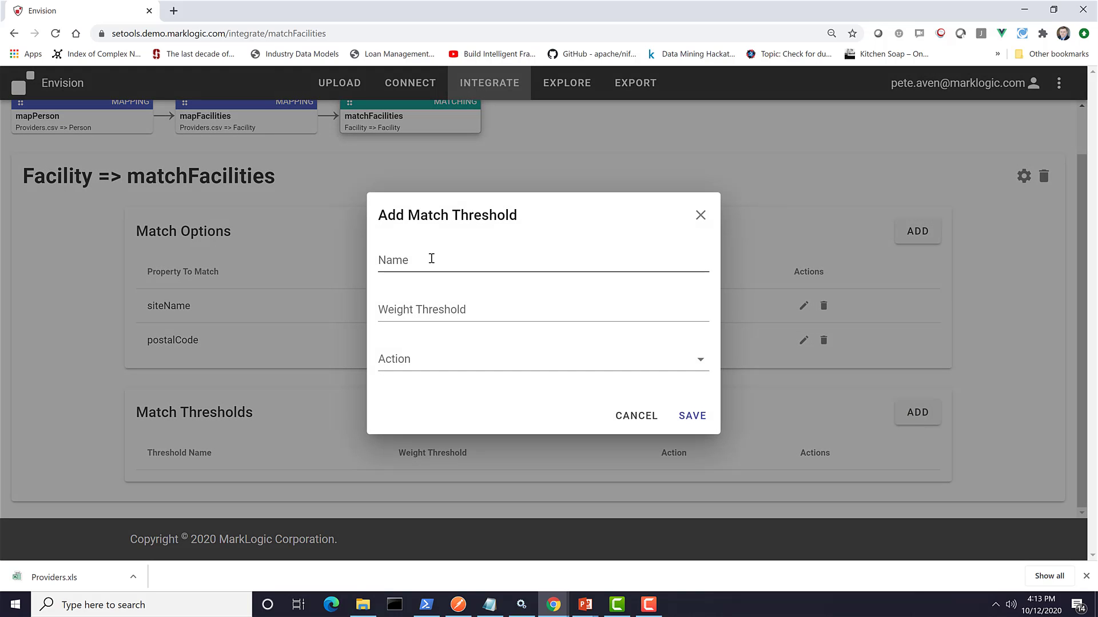
{"action": "left_click", "coordinate": [433, 260]}
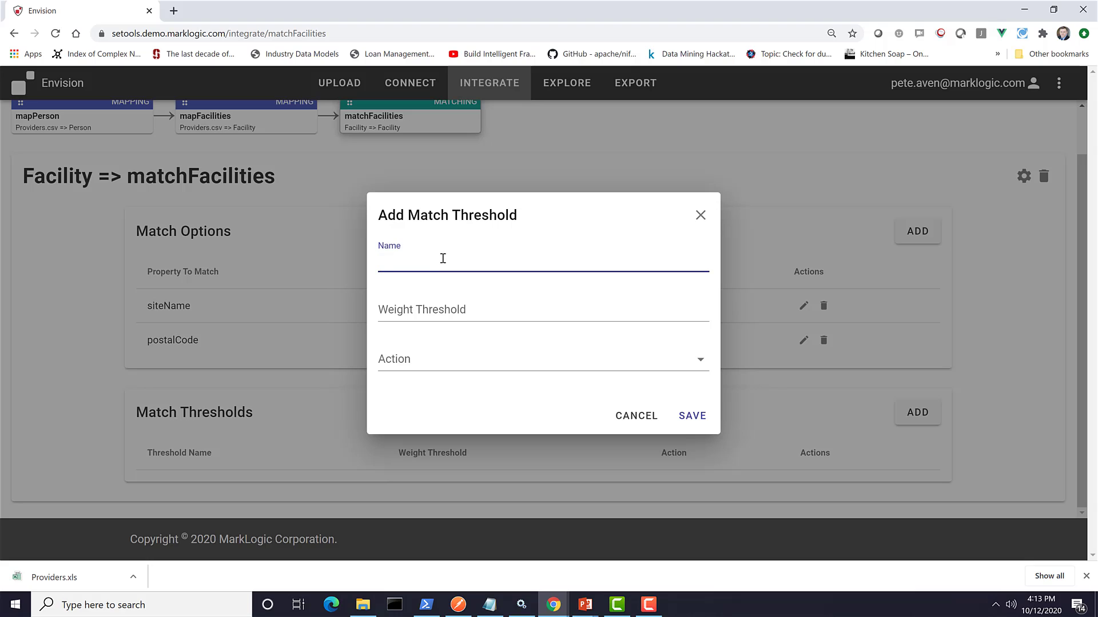
{"action": "type", "text": "PotentialMatch"}
{"action": "left_click", "coordinate": [430, 312]}
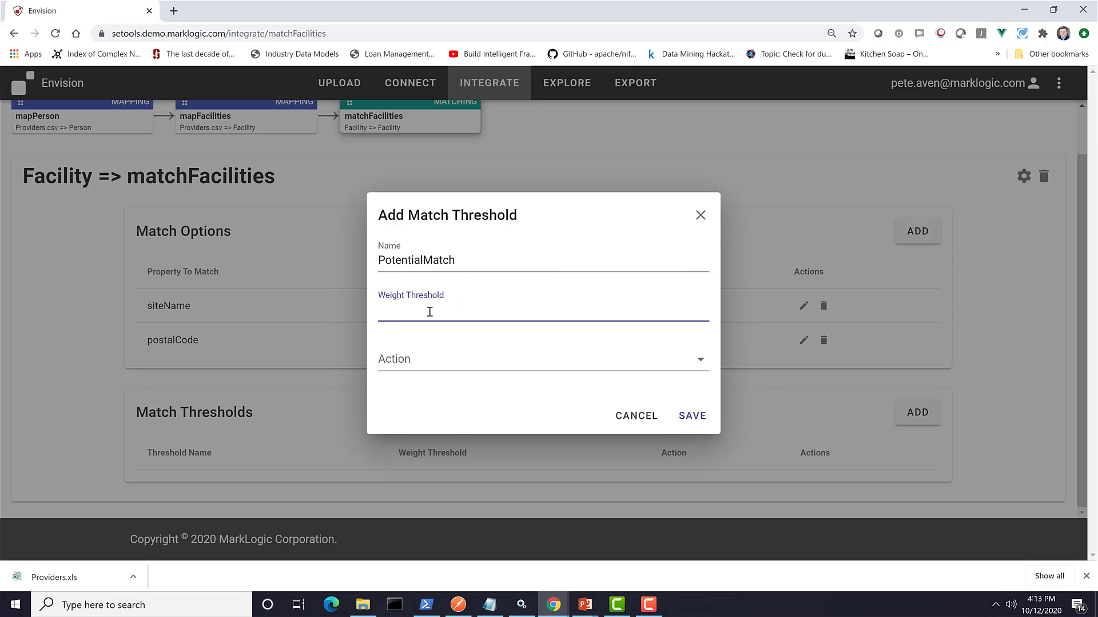
{"action": "type", "text": "10"}
{"action": "key", "text": "BackSpace"}
{"action": "type", "text": "5"}
{"action": "left_click", "coordinate": [438, 365]}
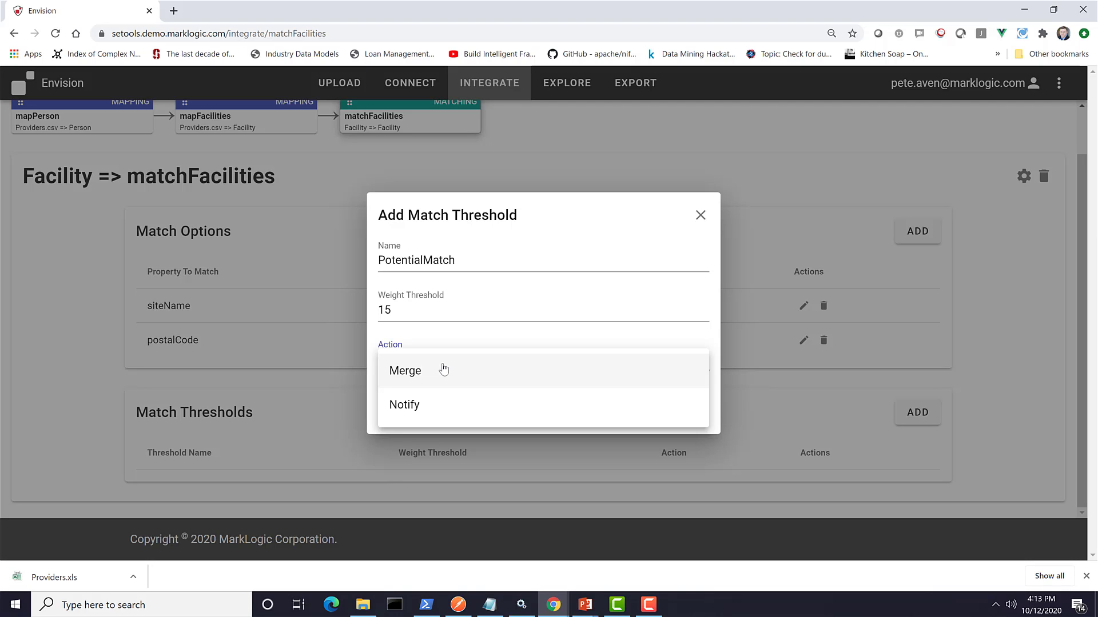
{"action": "left_click", "coordinate": [411, 405]}
{"action": "left_click", "coordinate": [694, 414]}
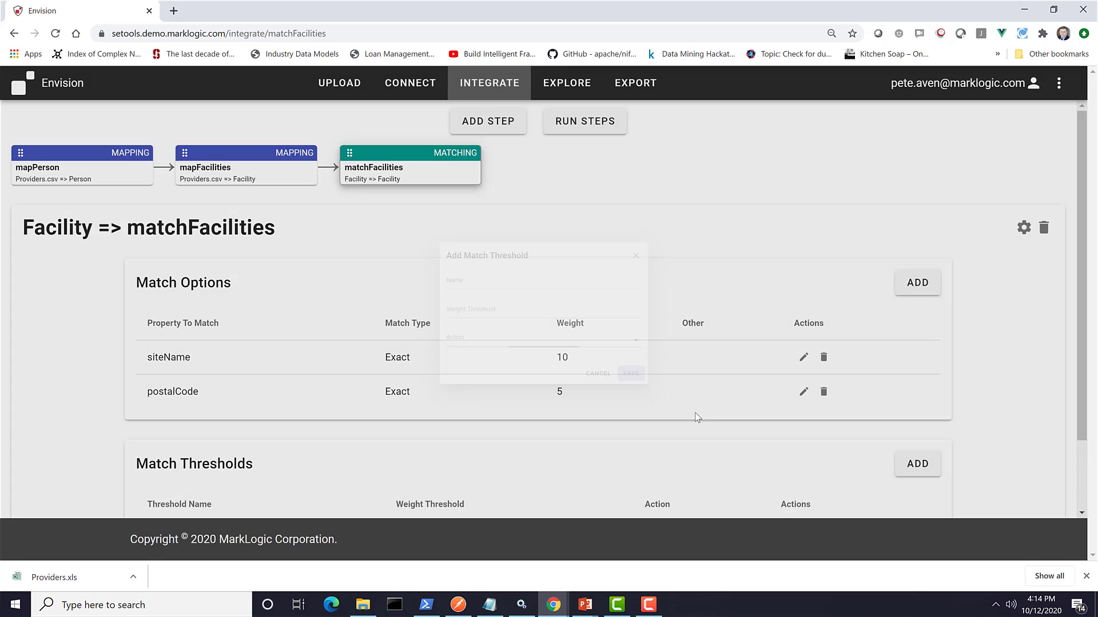
{"action": "scroll", "coordinate": [697, 443], "scroll_direction": "down", "scroll_amount": 2}
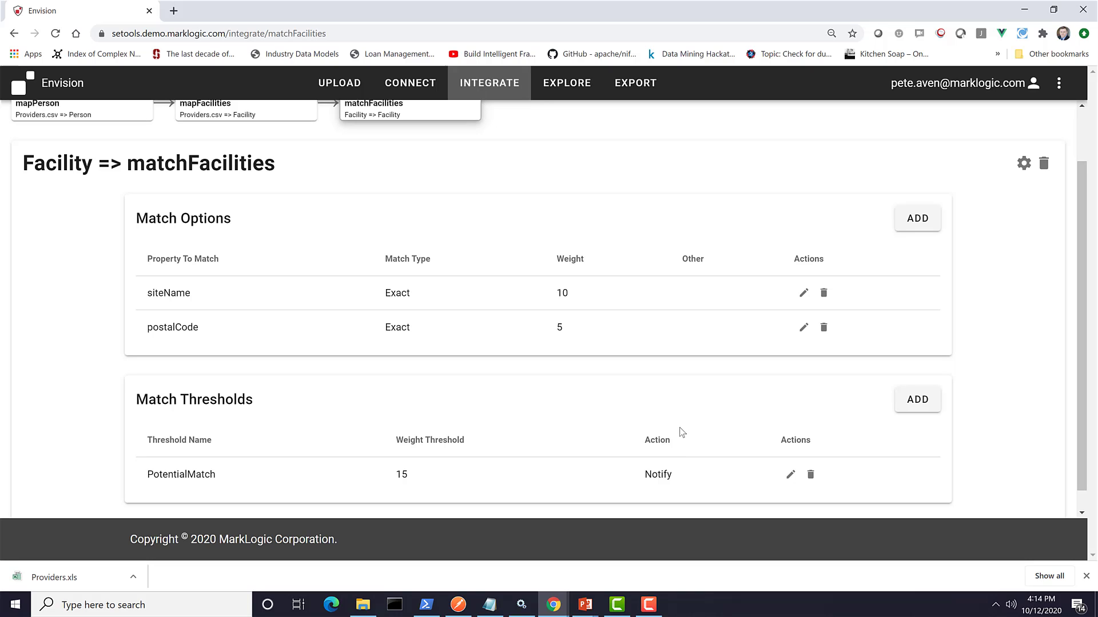
Create an integration step named mergeFacilities with step type Merging, entity type Facility and data source Facility
{"action": "scroll", "coordinate": [682, 432], "scroll_direction": "up", "scroll_amount": 2}
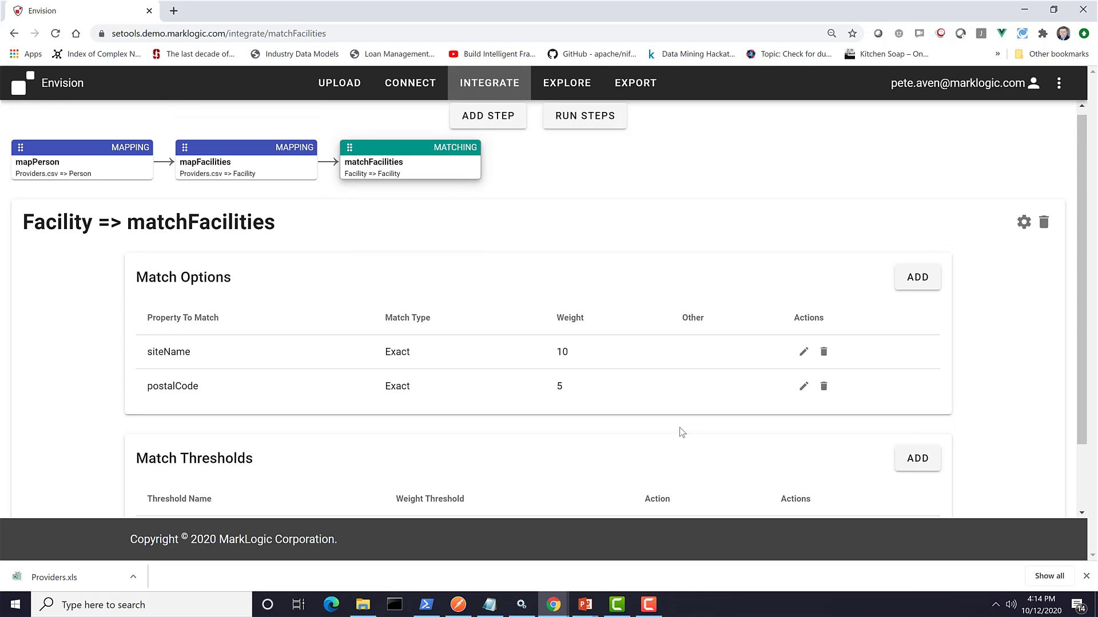
{"action": "left_click", "coordinate": [500, 123]}
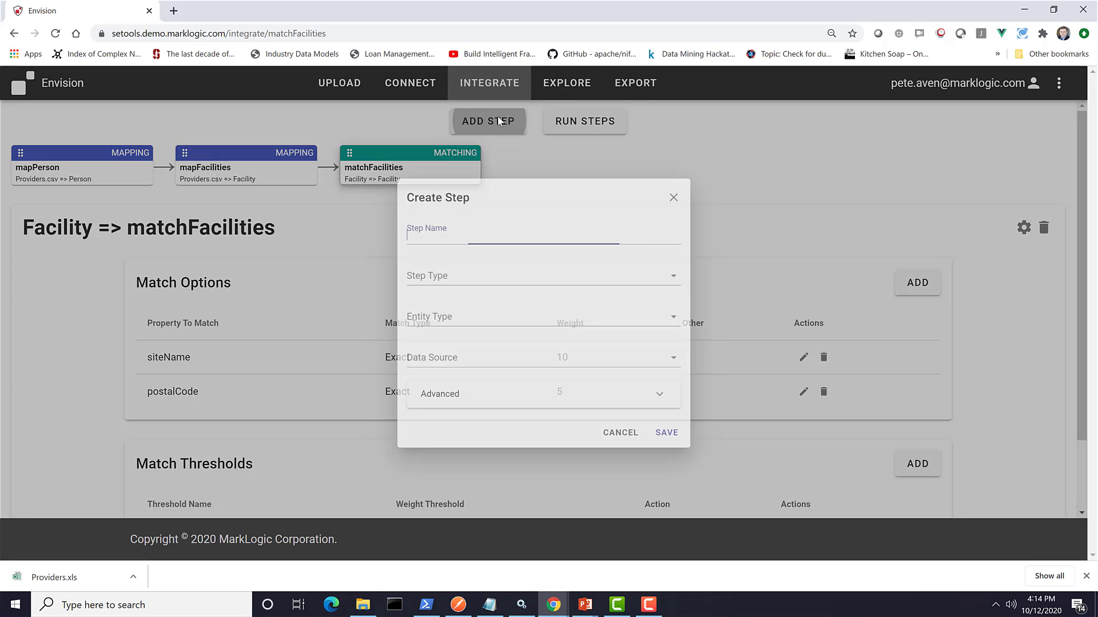
{"action": "left_click", "coordinate": [430, 271]}
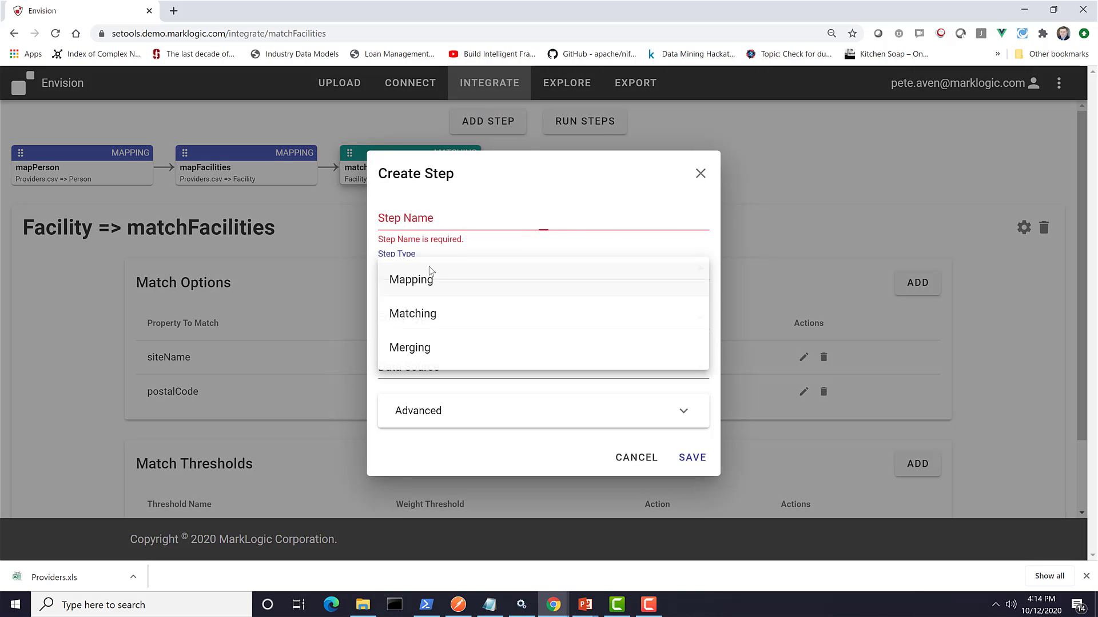
{"action": "left_click", "coordinate": [417, 346]}
{"action": "left_click", "coordinate": [430, 215]}
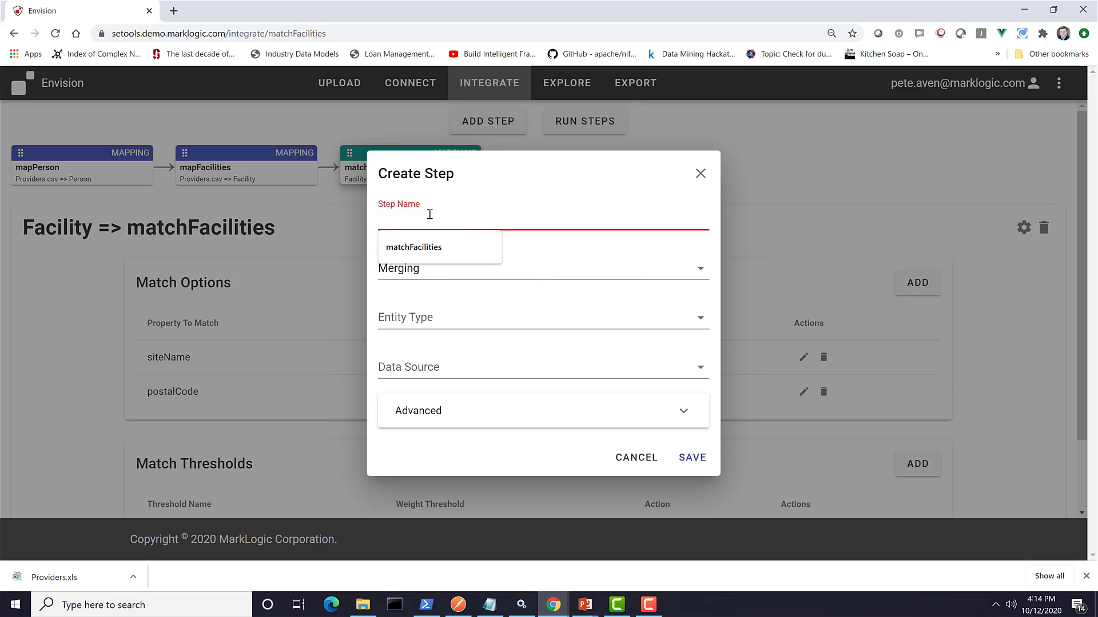
{"action": "type", "text": "me"}
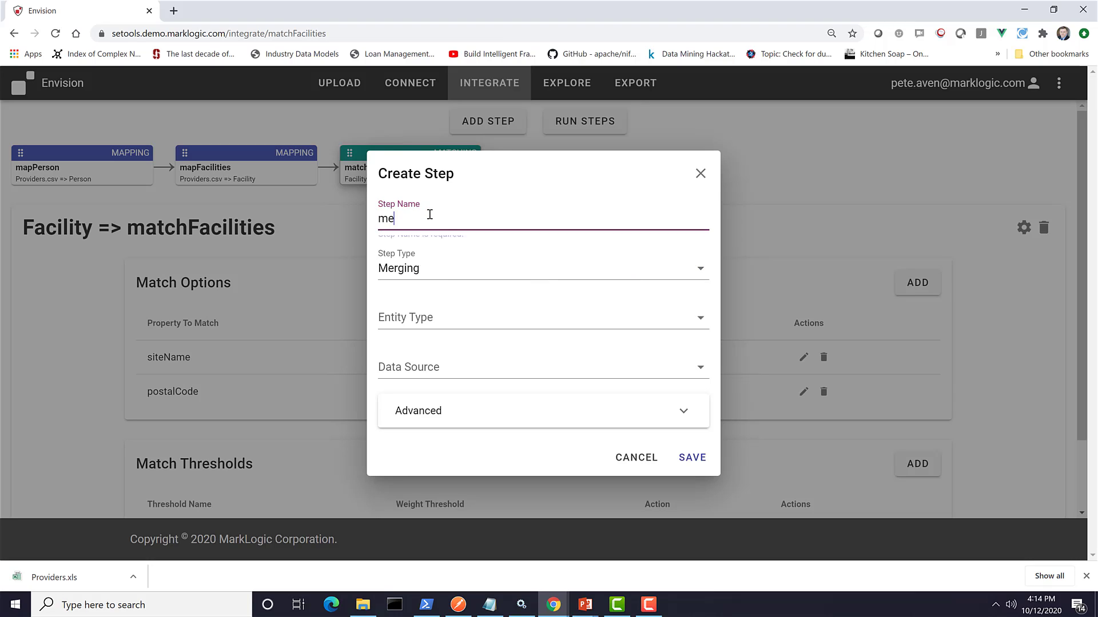
{"action": "type", "text": "rgeFacilities"}
{"action": "left_click", "coordinate": [438, 316]}
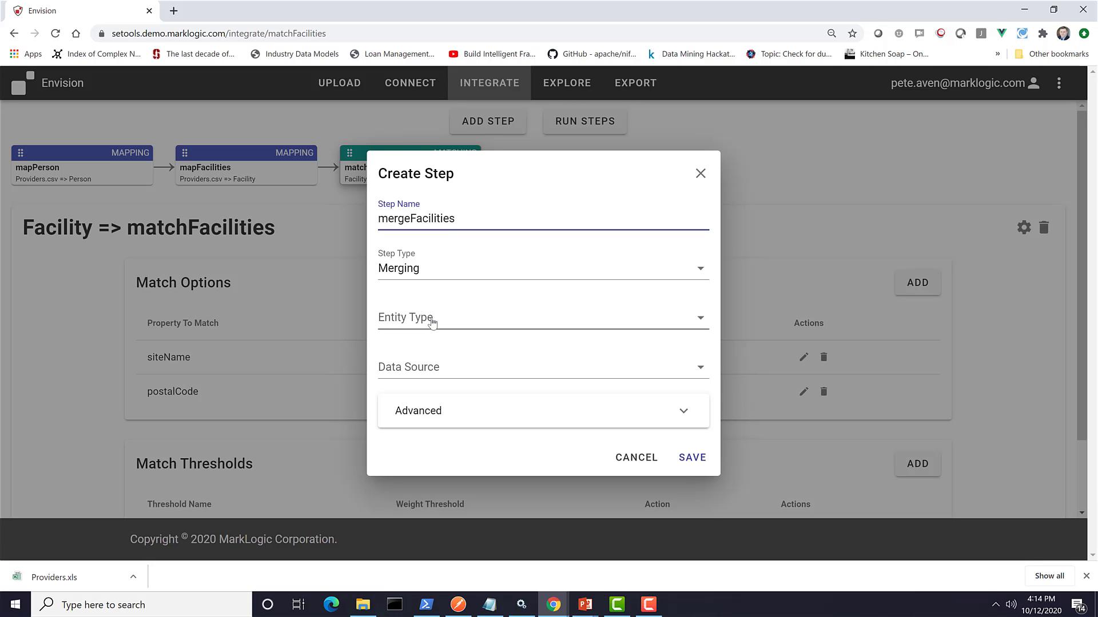
{"action": "left_click", "coordinate": [429, 326]}
{"action": "left_click", "coordinate": [440, 370]}
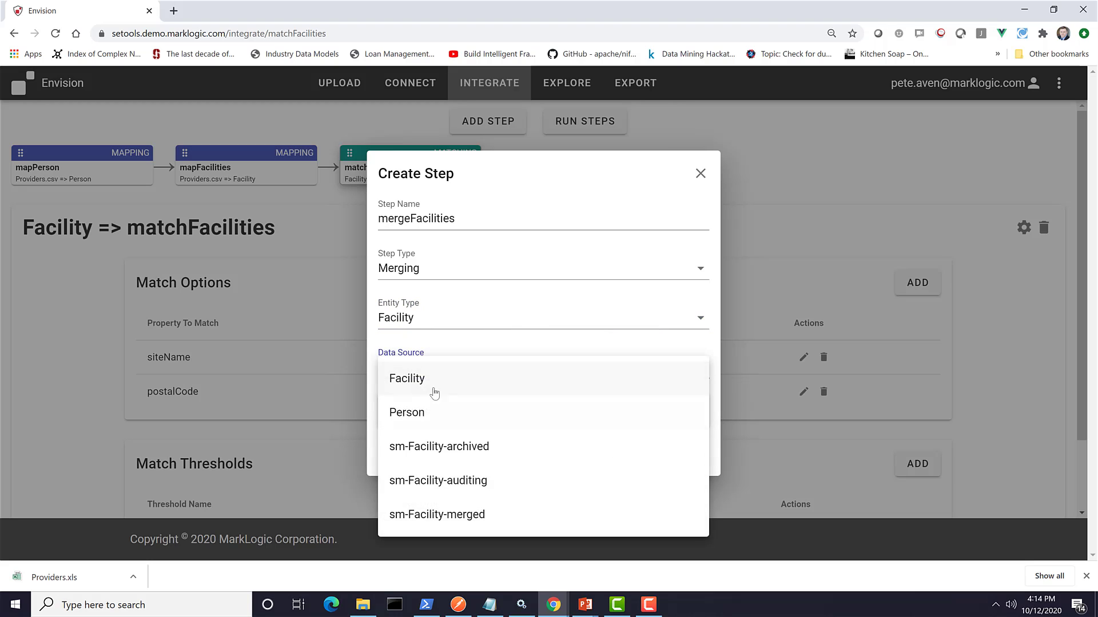
{"action": "left_click", "coordinate": [430, 383]}
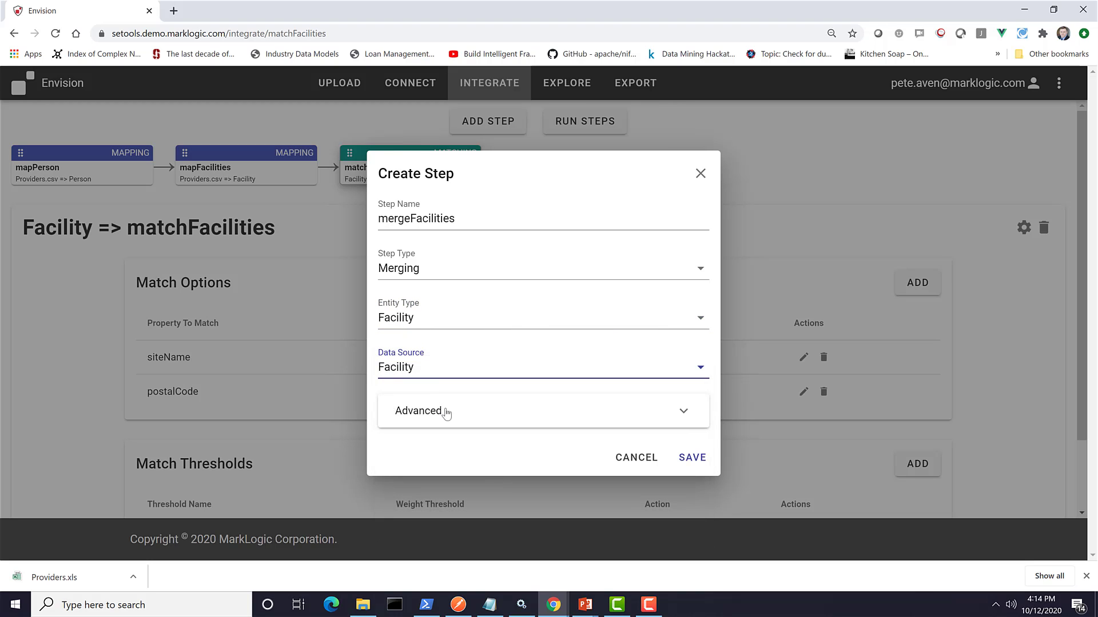
{"action": "left_click", "coordinate": [692, 458]}
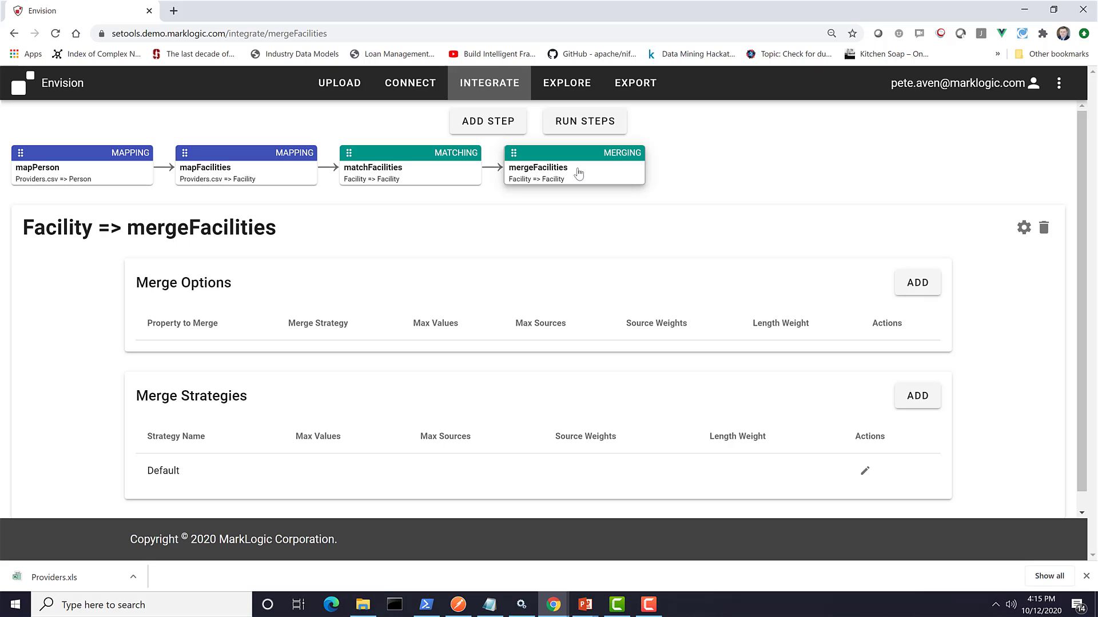
Run only the matchFacilities and mergeFacilities steps, and return to exploring the "upmc" results graph
{"action": "left_click", "coordinate": [588, 122]}
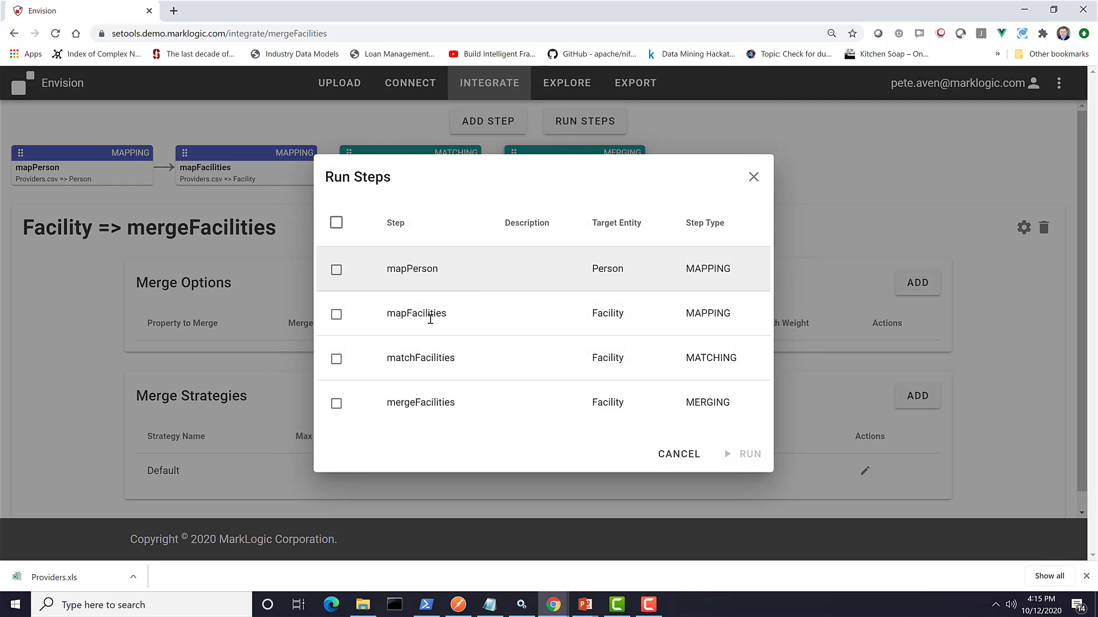
{"action": "left_click", "coordinate": [336, 359]}
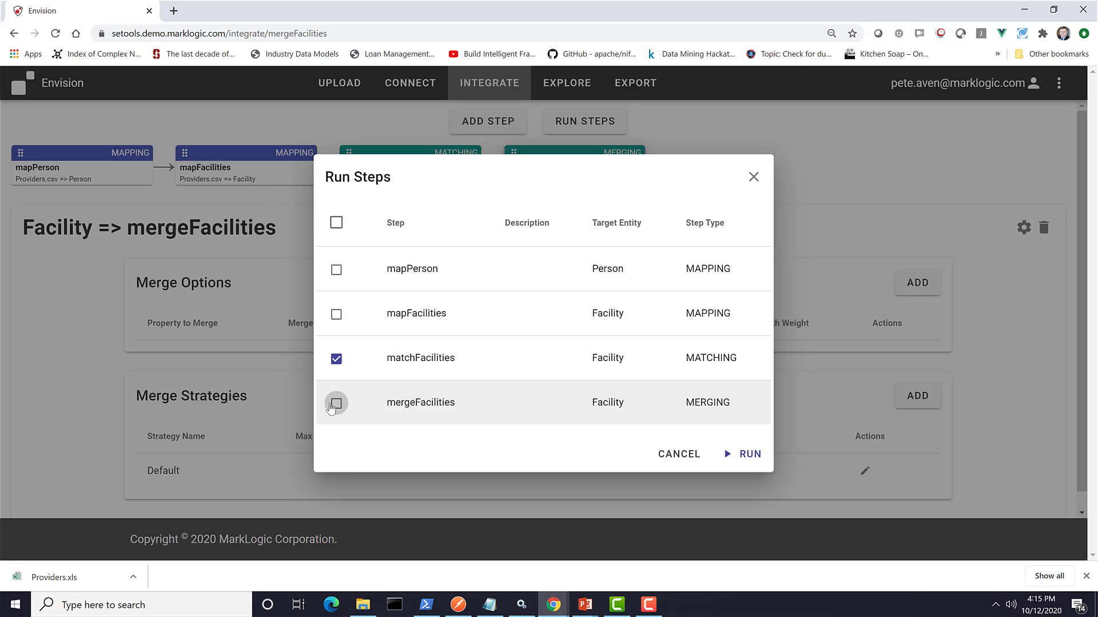
{"action": "left_click", "coordinate": [336, 404]}
{"action": "left_click", "coordinate": [749, 455]}
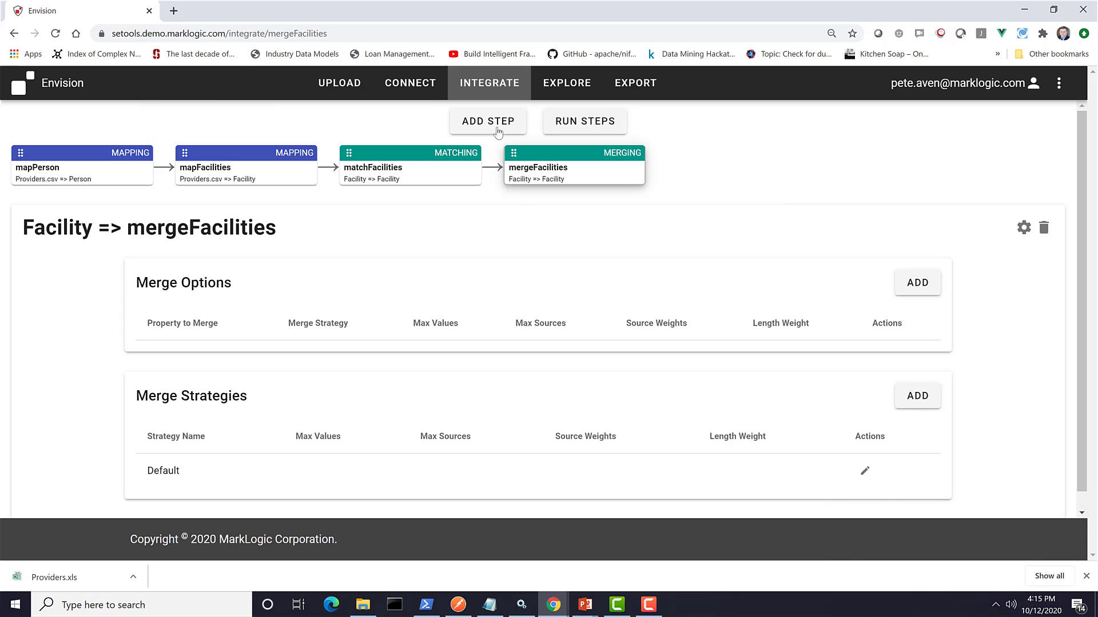
{"action": "left_click", "coordinate": [570, 85]}
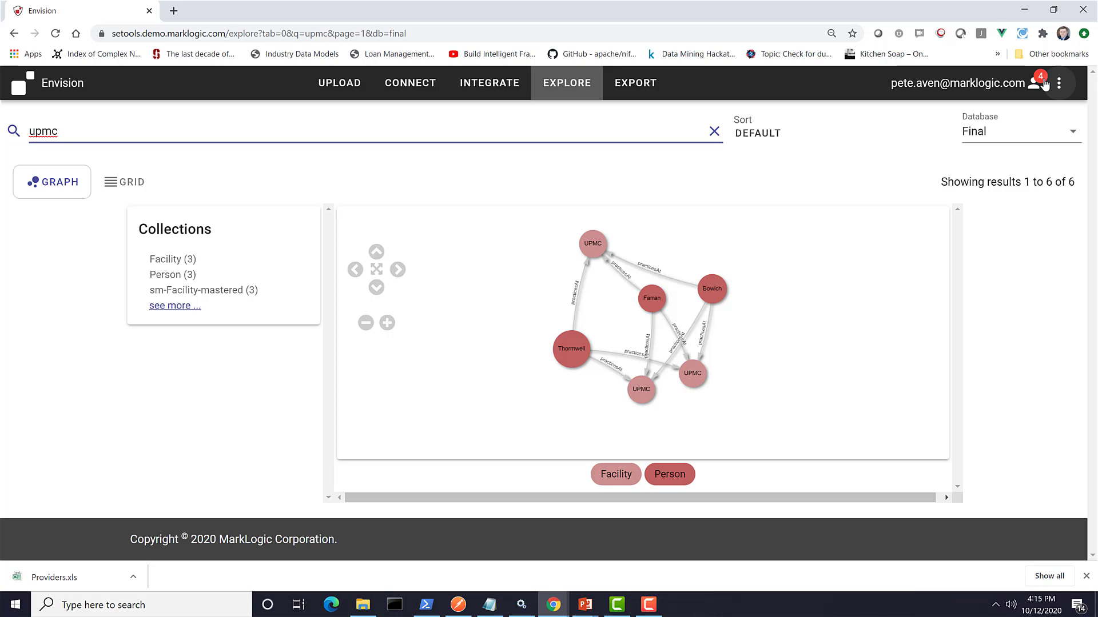
Open the Family Health Center potential match from the notifications and merge its duplicate Facility records
{"action": "left_click", "coordinate": [1059, 85]}
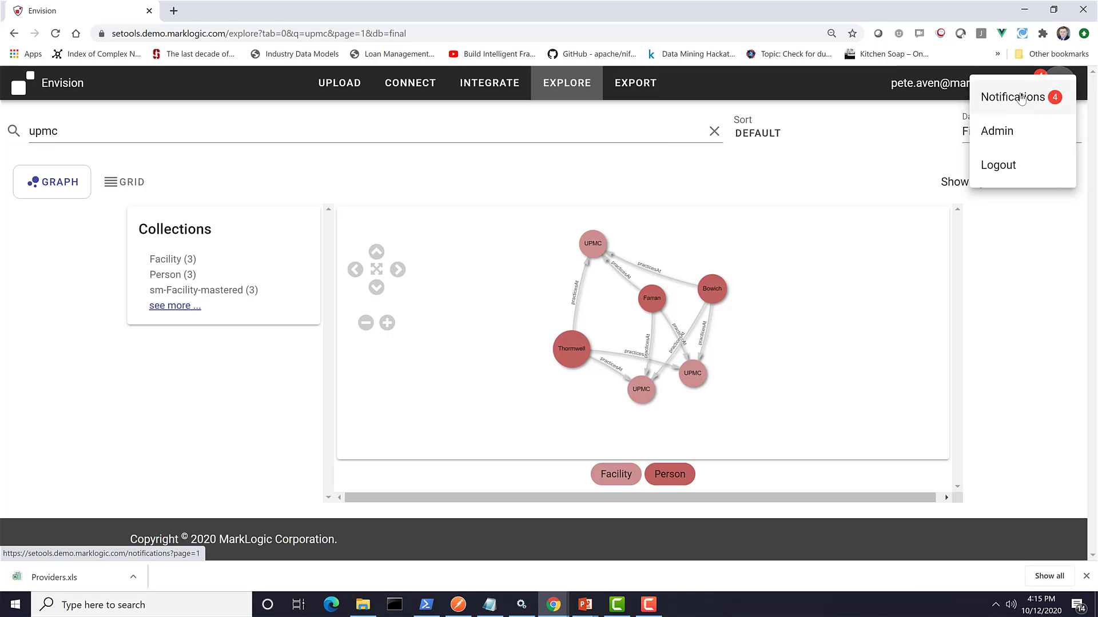
{"action": "left_click", "coordinate": [1022, 98]}
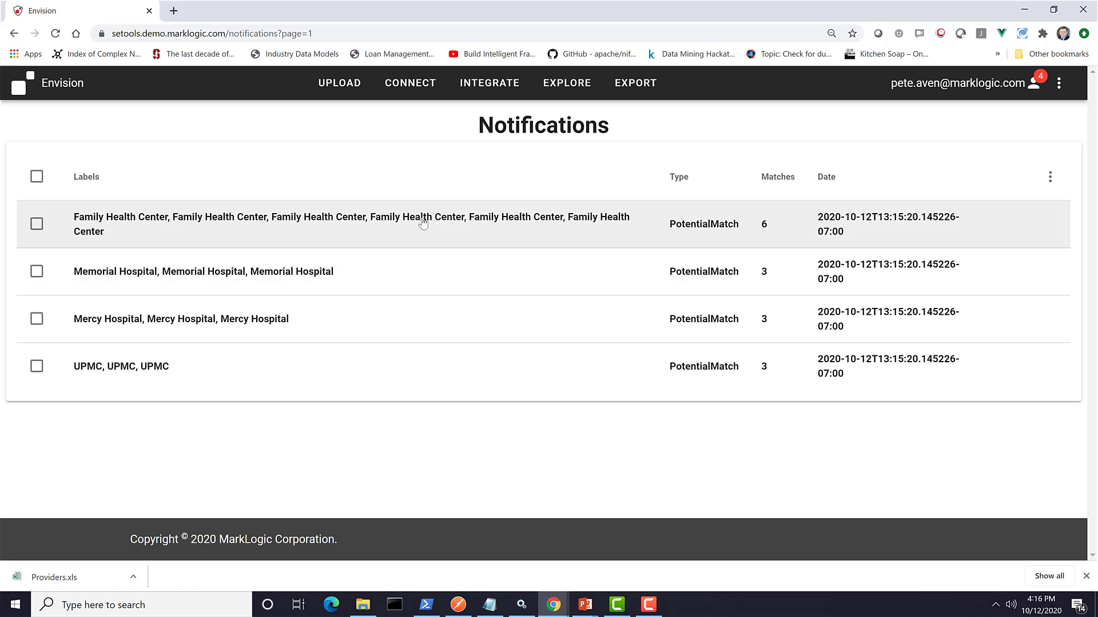
{"action": "left_click", "coordinate": [422, 223]}
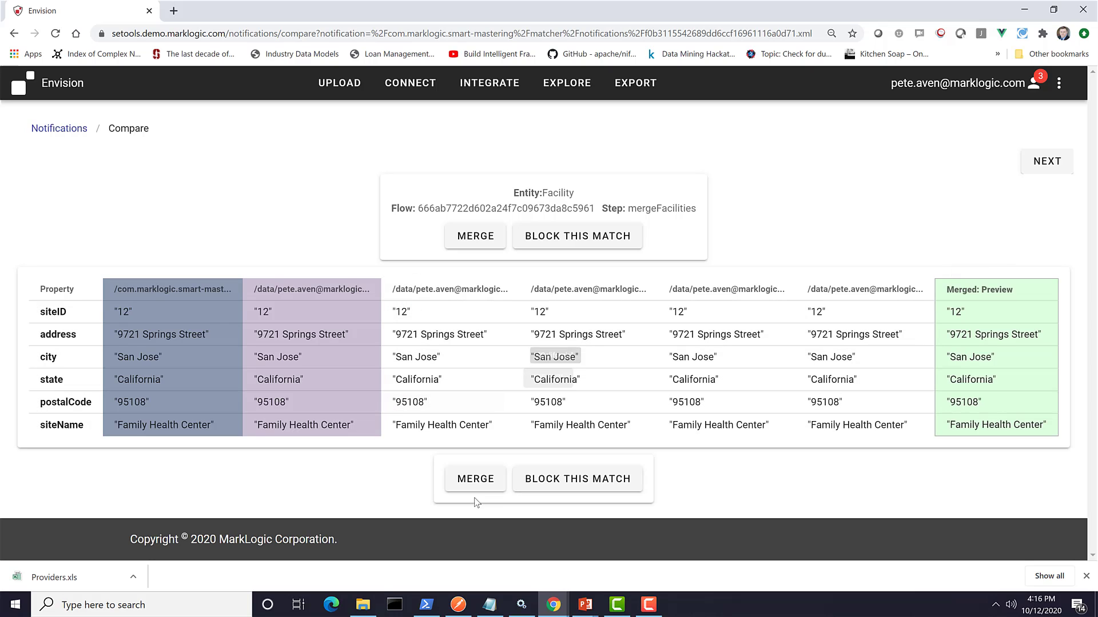
{"action": "left_click", "coordinate": [475, 481]}
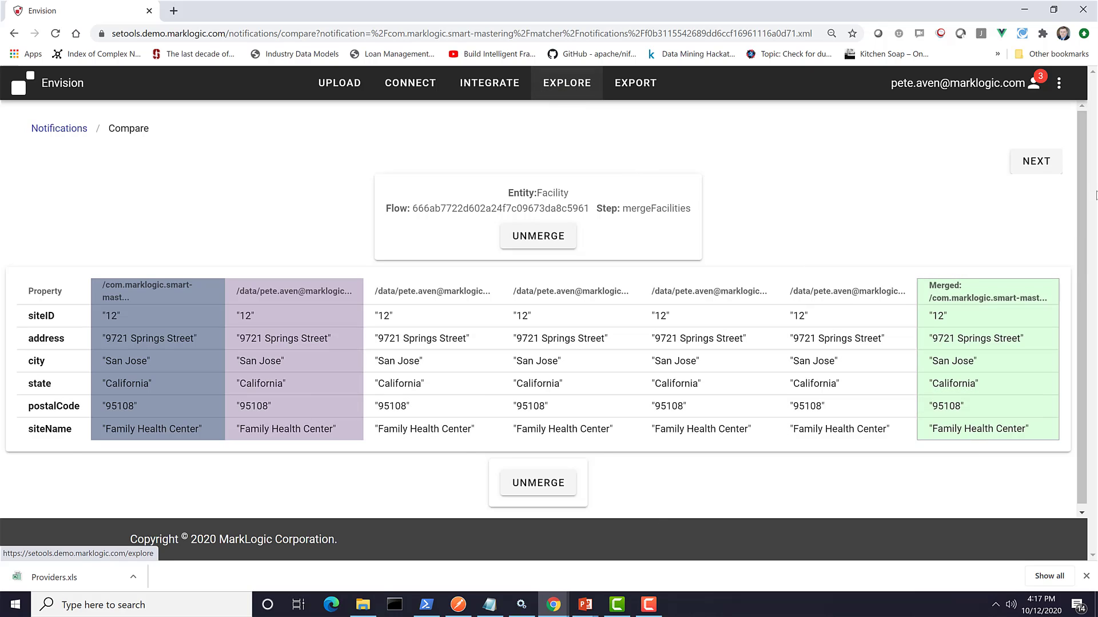
Advance to the UPMC potential match, merge its duplicate Facility records, and view the "upmc" results graph again
{"action": "left_click", "coordinate": [1036, 162]}
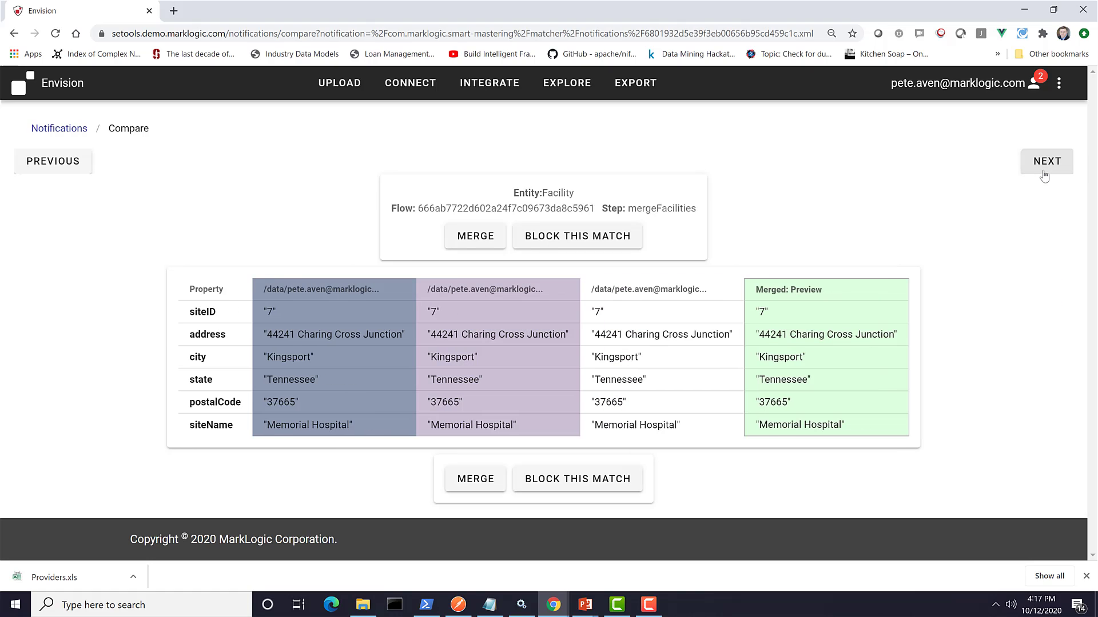
{"action": "left_click", "coordinate": [1043, 172]}
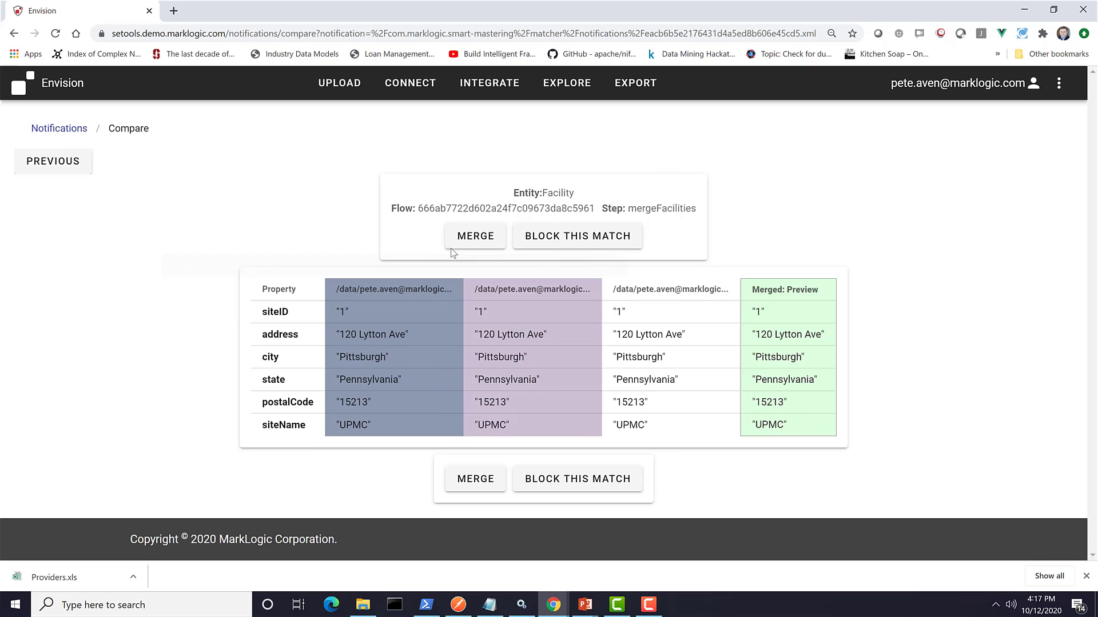
{"action": "left_click", "coordinate": [471, 241]}
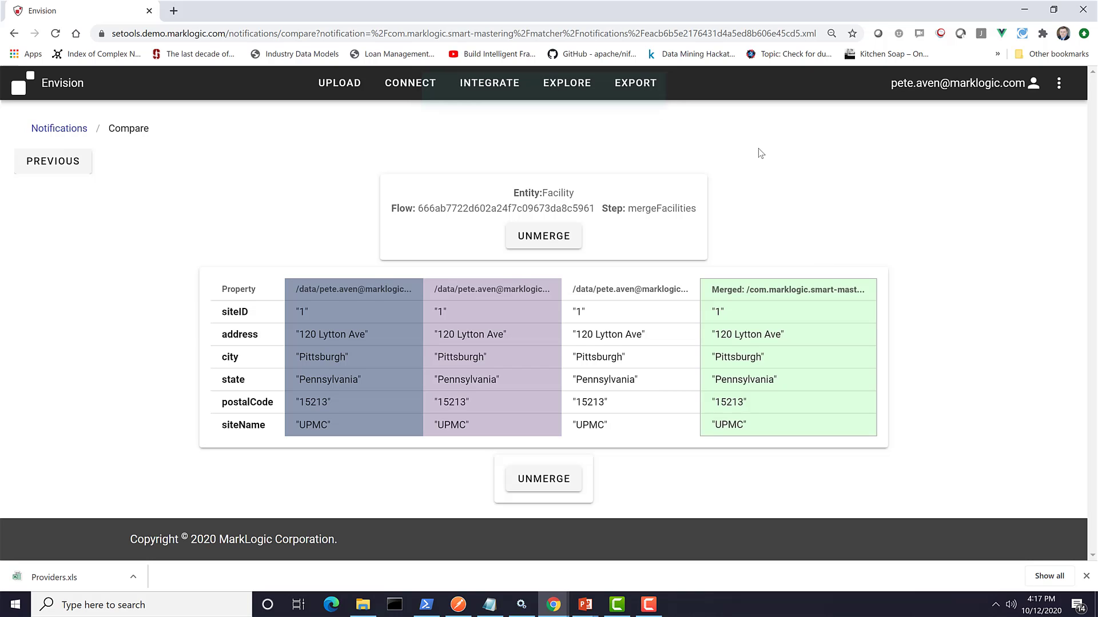
{"action": "left_click", "coordinate": [558, 86]}
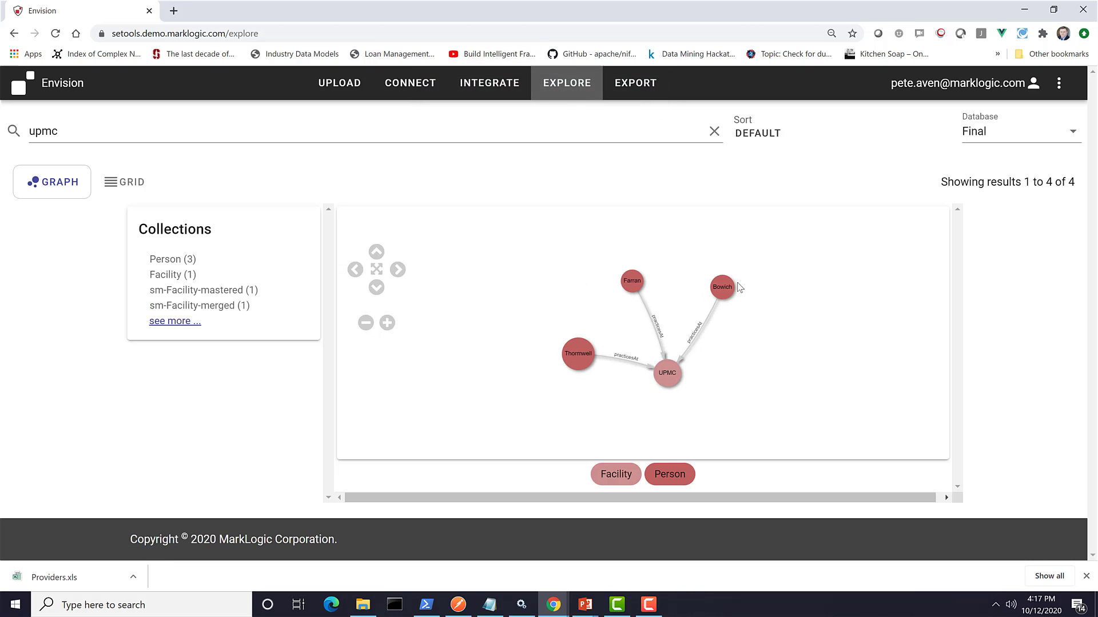
Examine the properties of the merged UPMC facility and its connected Person nodes in the graph, and spread the nodes apart
{"action": "scroll", "coordinate": [698, 360], "scroll_direction": "up", "scroll_amount": 3}
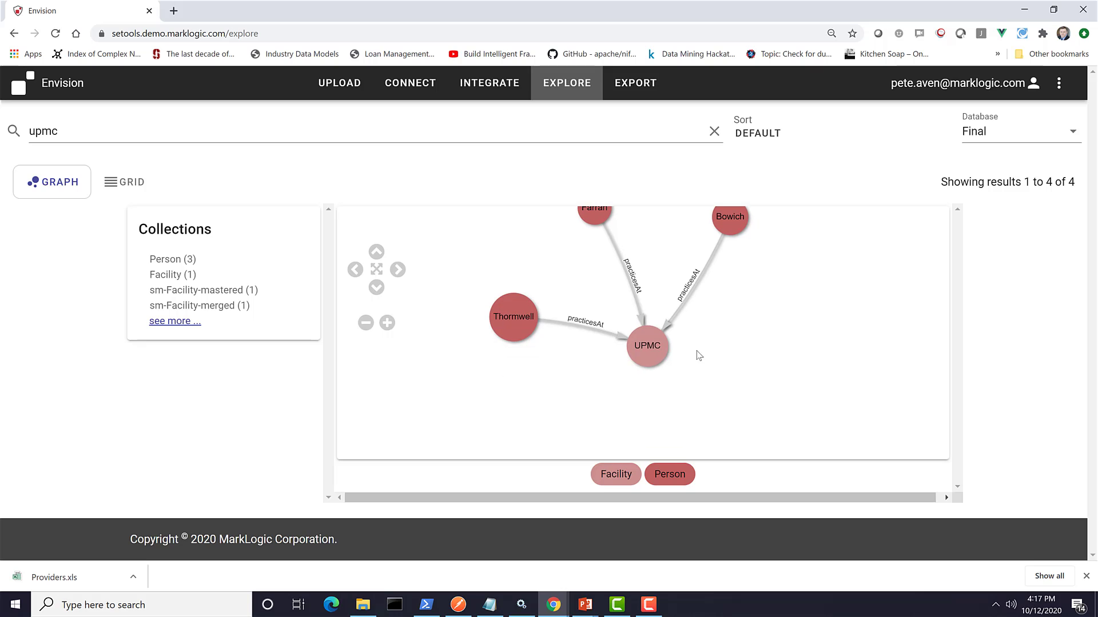
{"action": "left_click", "coordinate": [663, 352]}
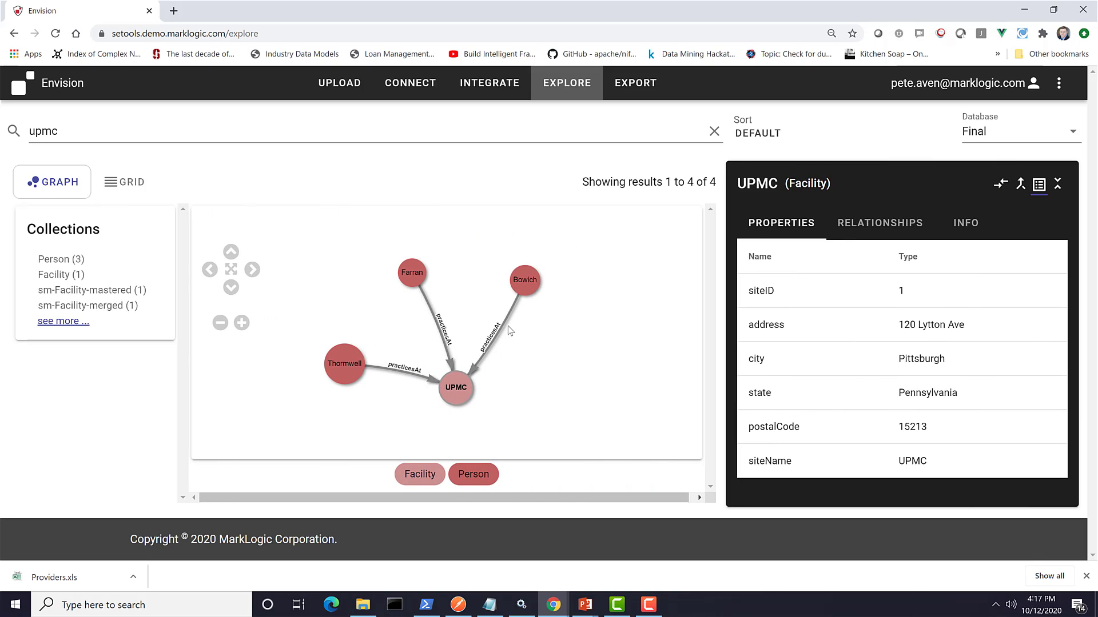
{"action": "left_click", "coordinate": [526, 280]}
{"action": "left_click", "coordinate": [421, 271]}
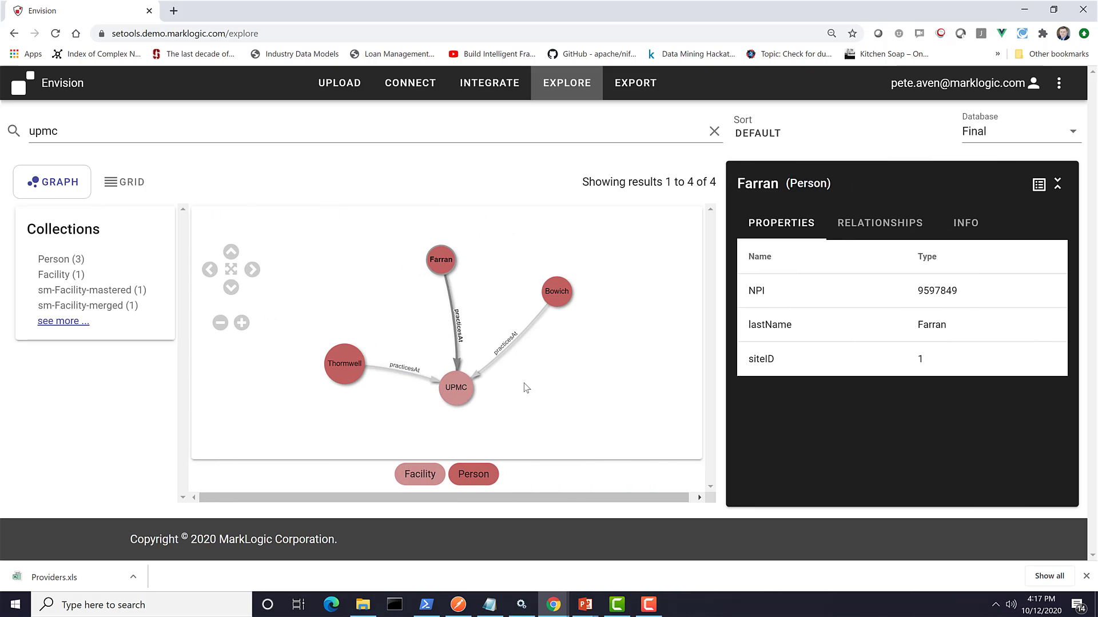
{"action": "left_click", "coordinate": [423, 385]}
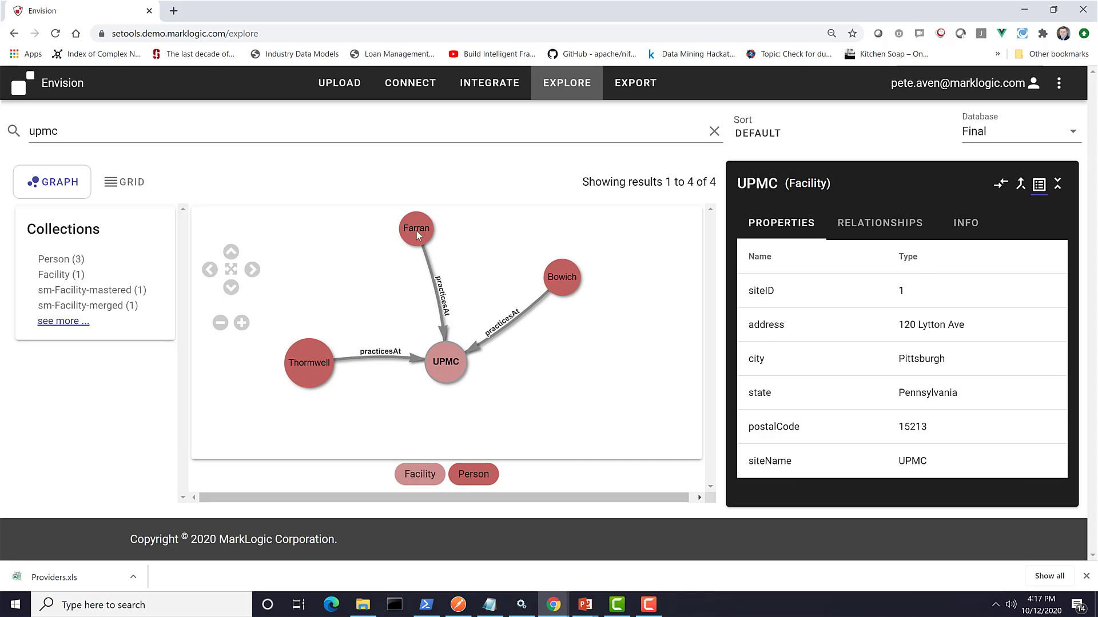
{"action": "left_click_drag", "start_coordinate": [418, 235], "coordinate": [350, 232]}
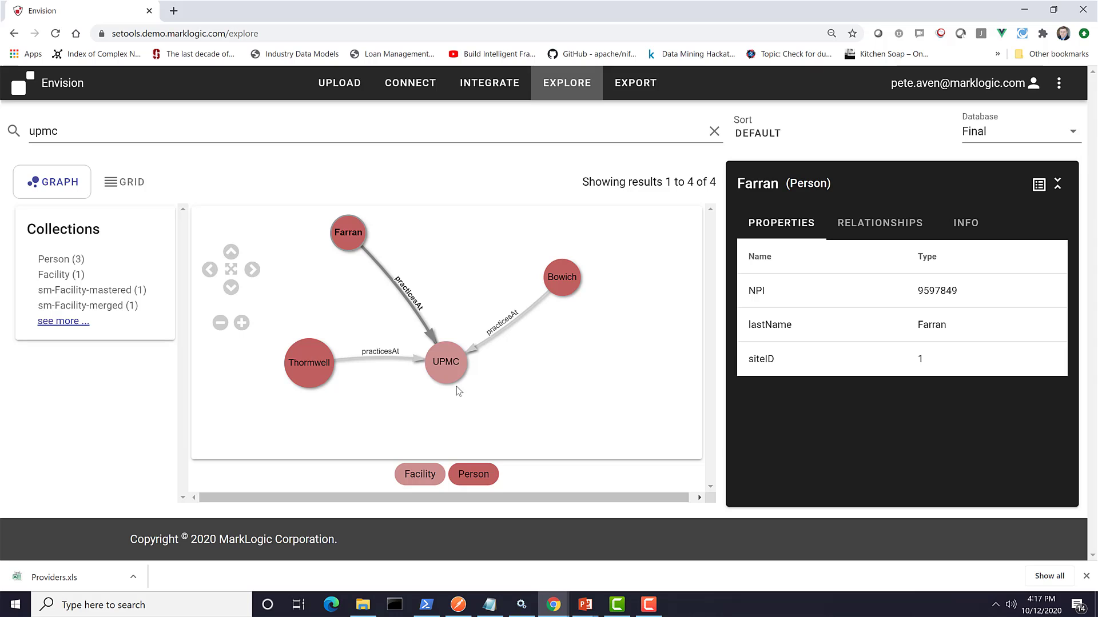
View the merge history of the UPMC facility, and return to exploring the "upmc" results graph
{"action": "left_click", "coordinate": [442, 360]}
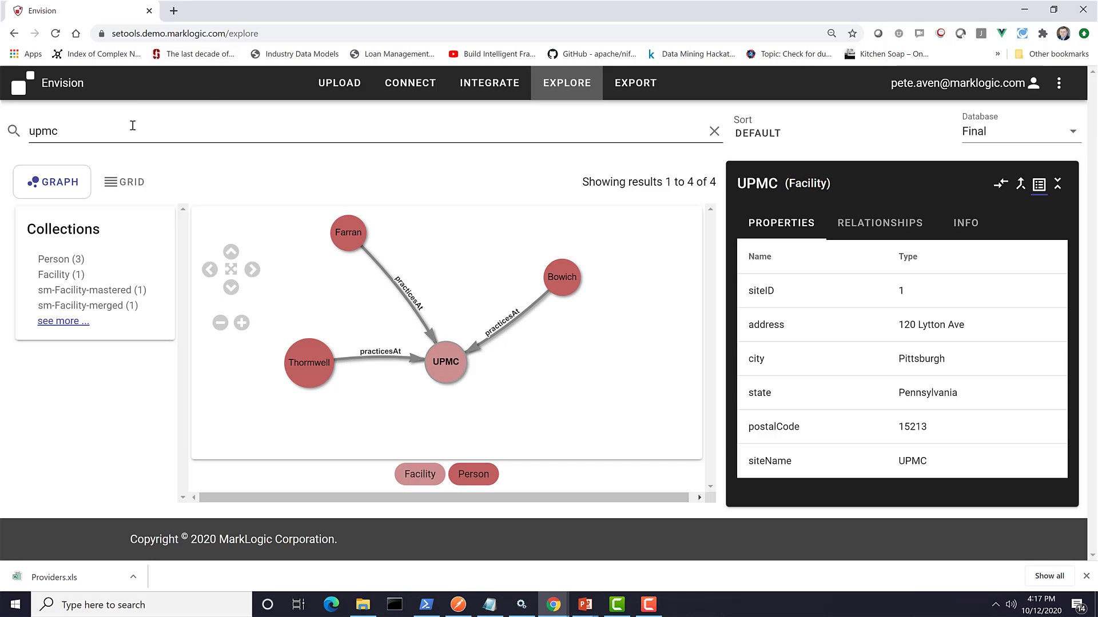
{"action": "left_click", "coordinate": [235, 134]}
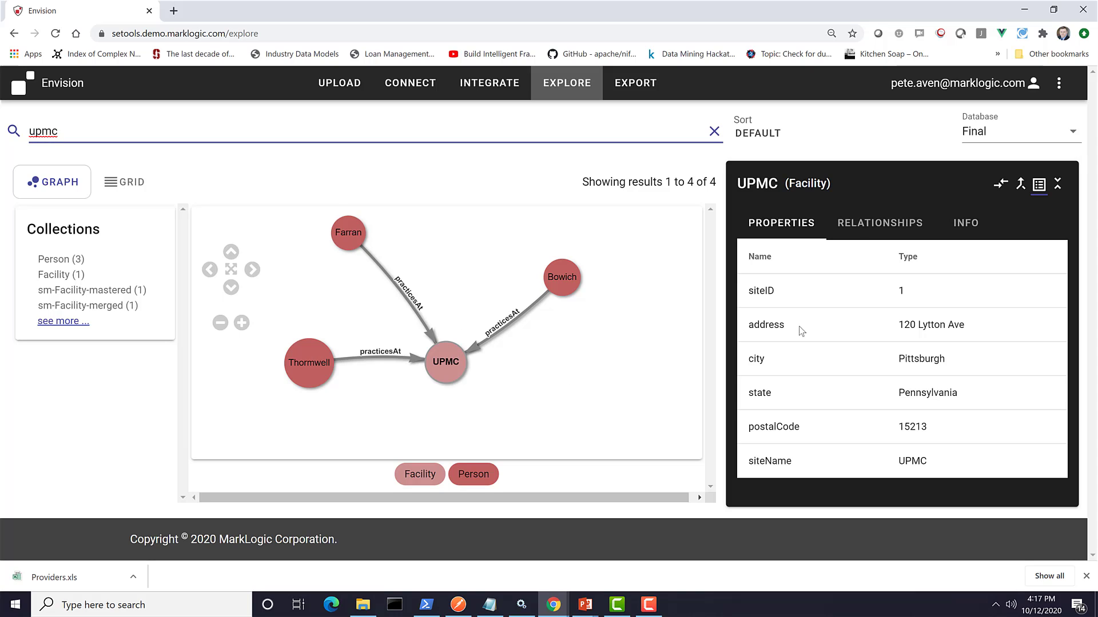
{"action": "left_click", "coordinate": [1000, 184]}
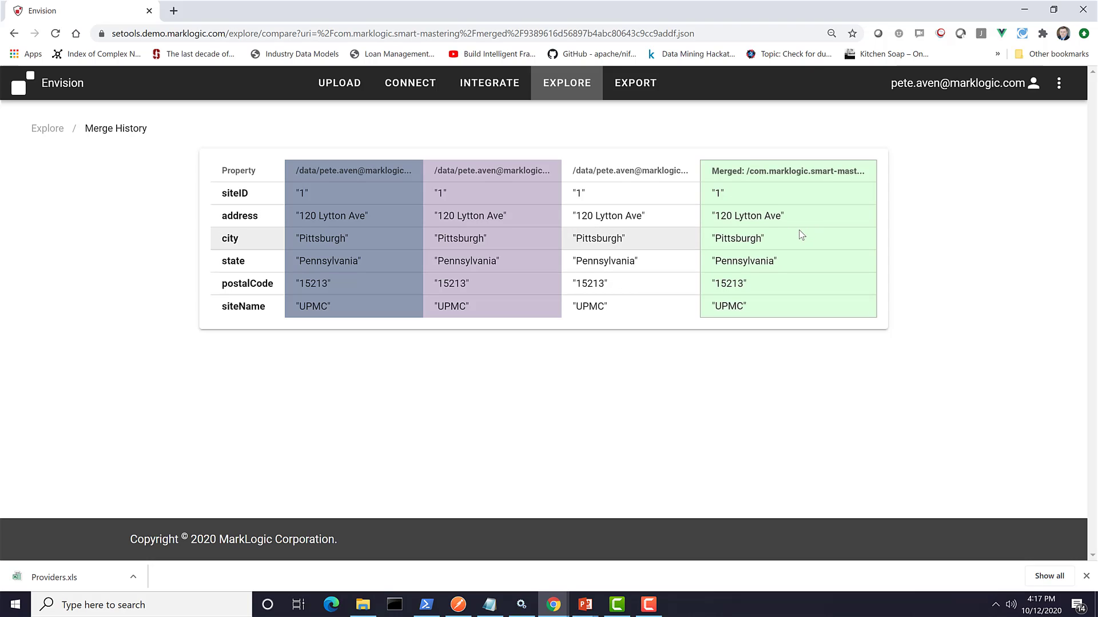
{"action": "left_click", "coordinate": [568, 88]}
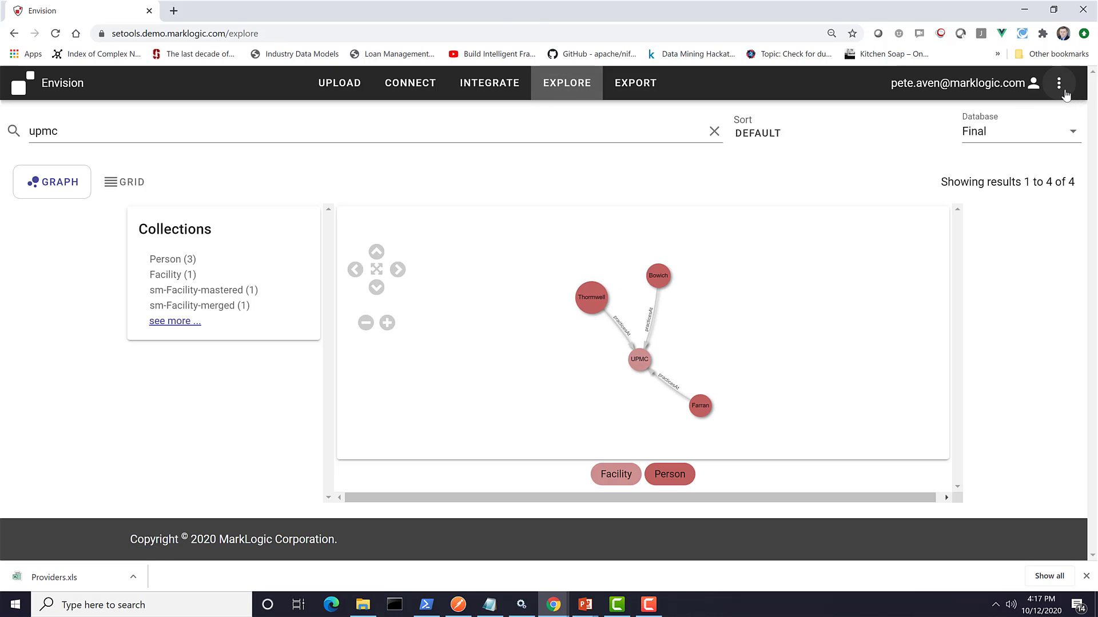
Open the Memorial Hospital potential match from the notifications and block the match
{"action": "left_click", "coordinate": [1059, 86]}
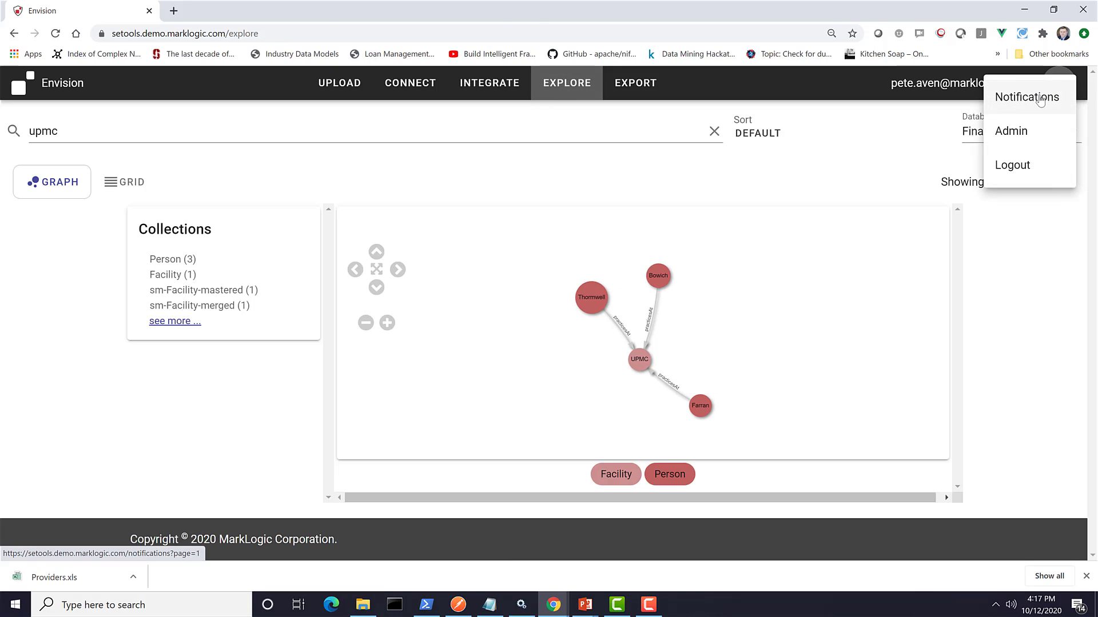
{"action": "left_click", "coordinate": [1039, 98]}
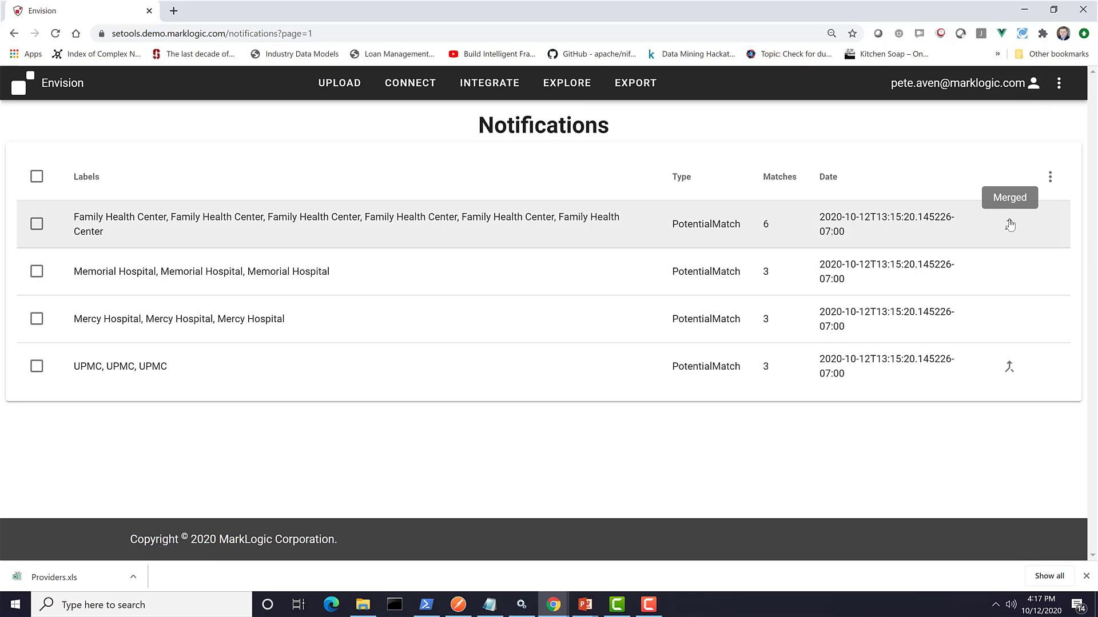
{"action": "left_click", "coordinate": [273, 264]}
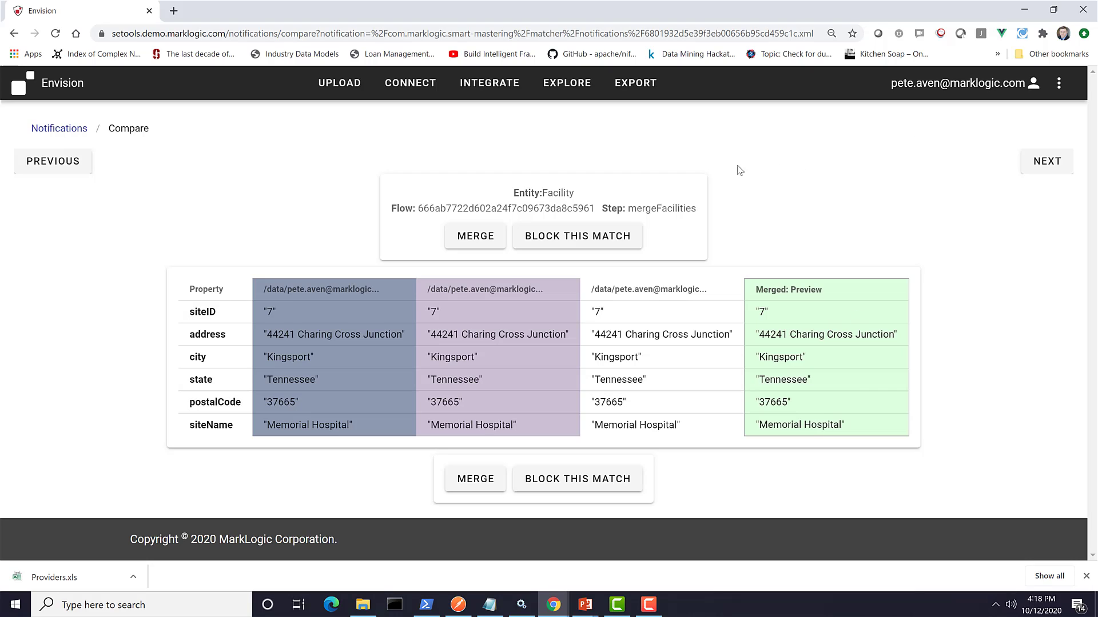
{"action": "left_click", "coordinate": [566, 234]}
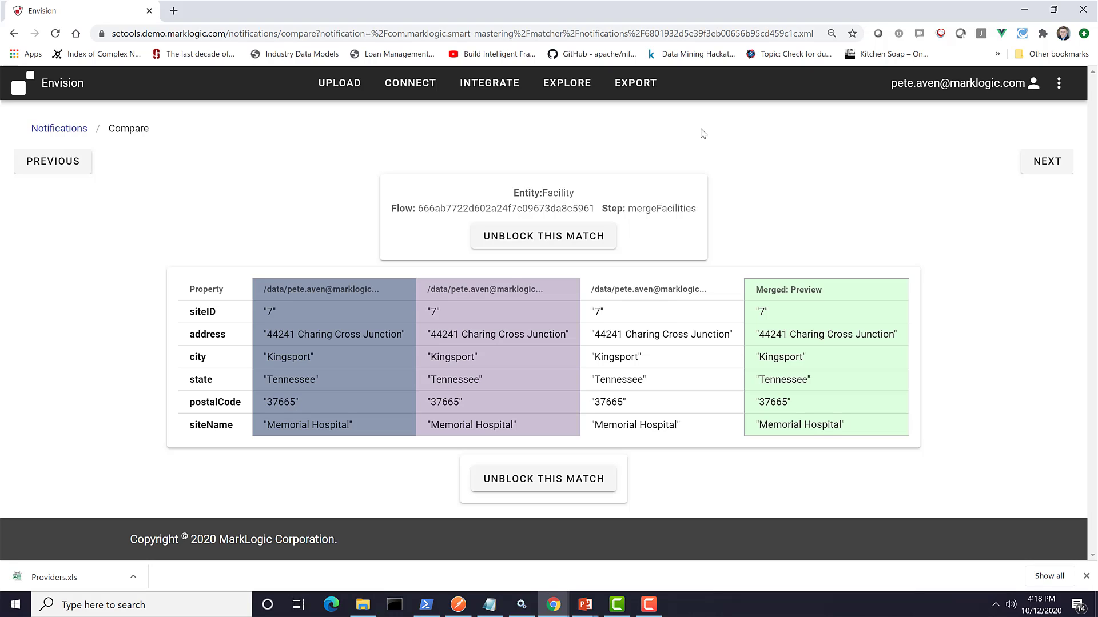
Return to exploring the Final database and search for "memorial hospital"
{"action": "left_click", "coordinate": [577, 86]}
{"action": "double_click", "coordinate": [344, 127]}
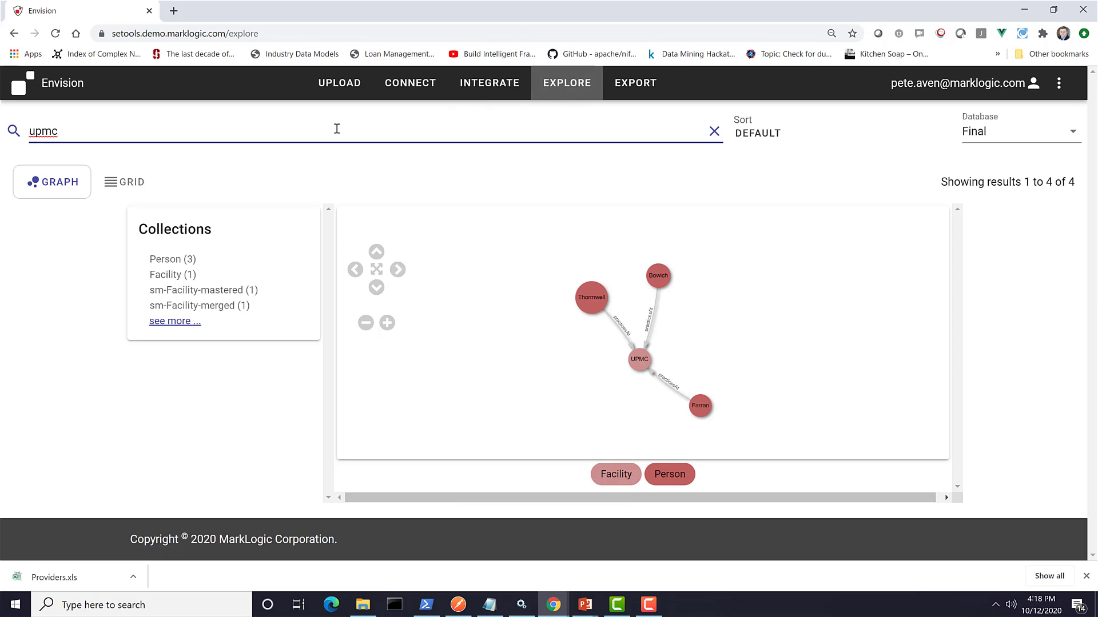
{"action": "type", "text": "memorial hospital"}
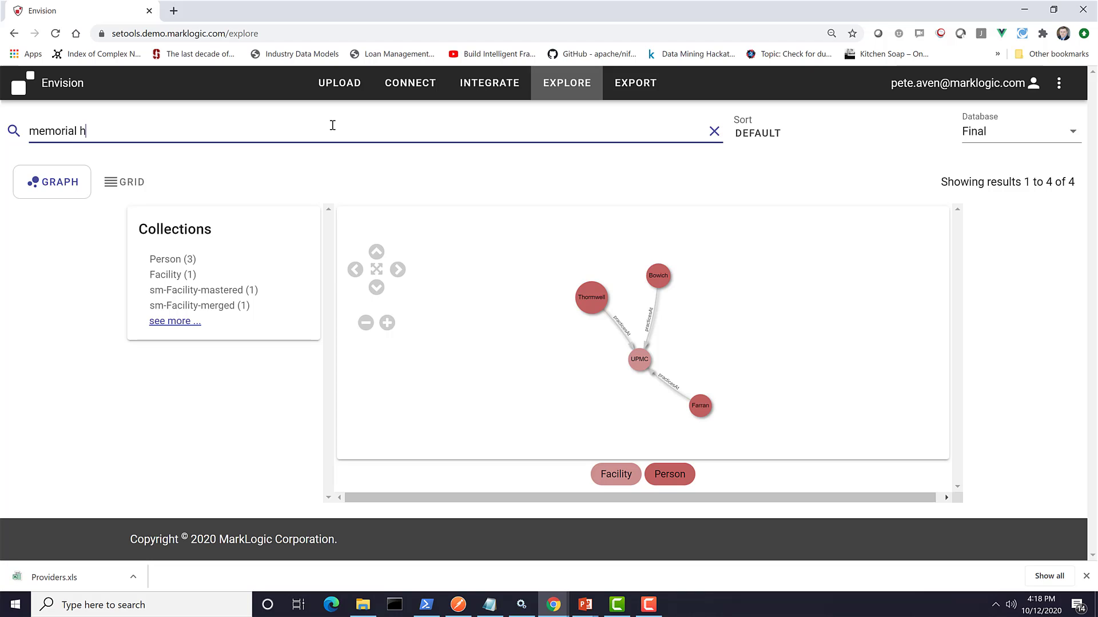
{"action": "key", "text": "Return"}
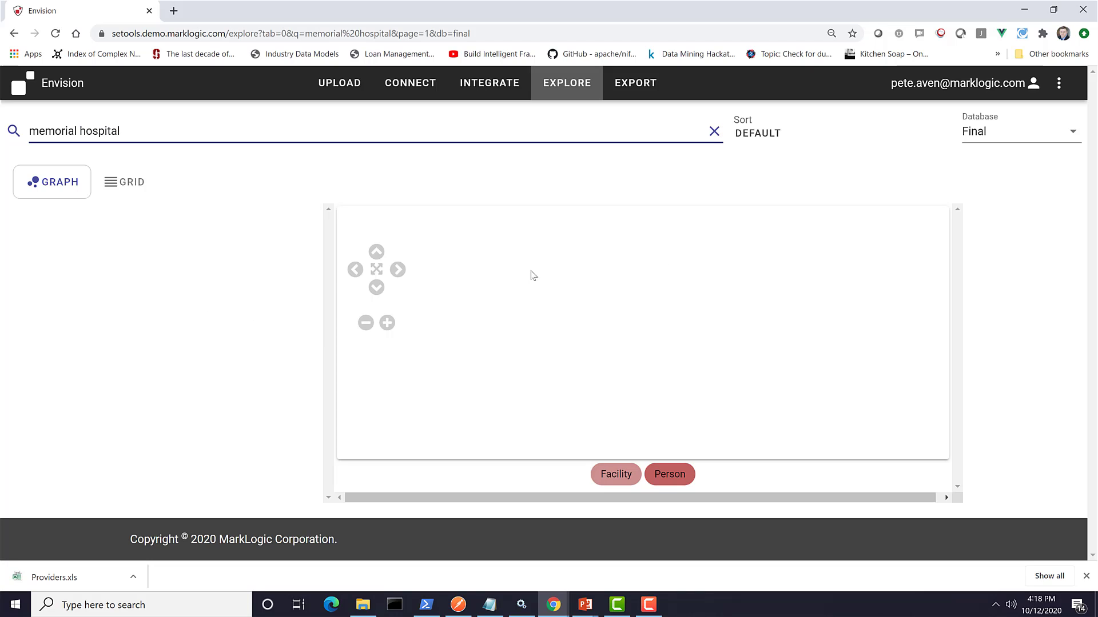
Spread out the Memorial Hospital nodes in the graph and inspect the properties of one of the facilities
{"action": "left_click", "coordinate": [598, 251]}
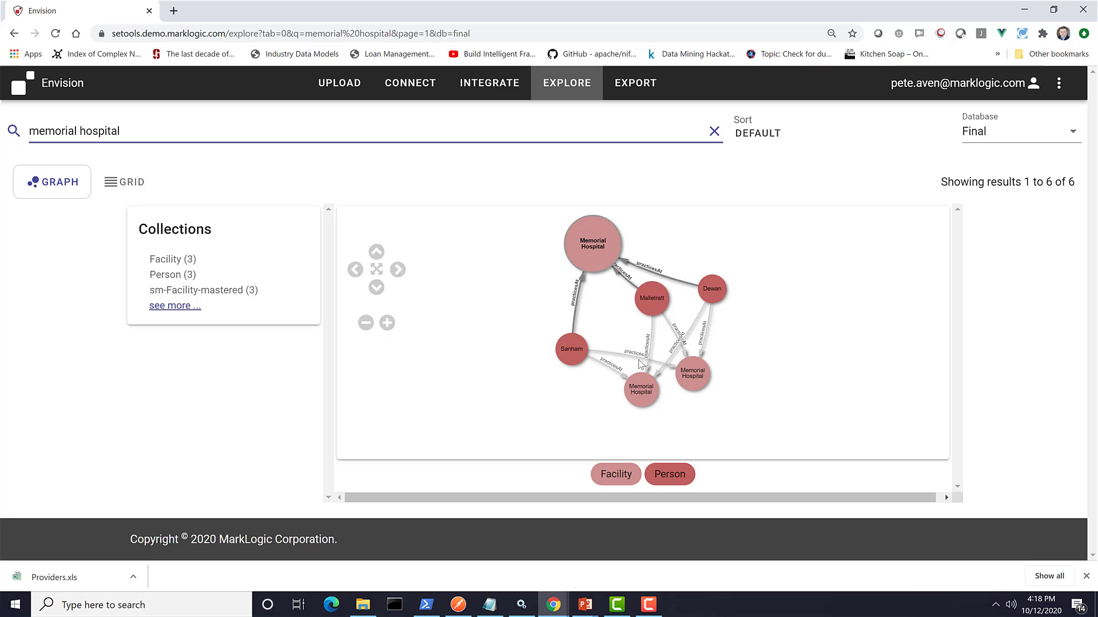
{"action": "left_click", "coordinate": [443, 385]}
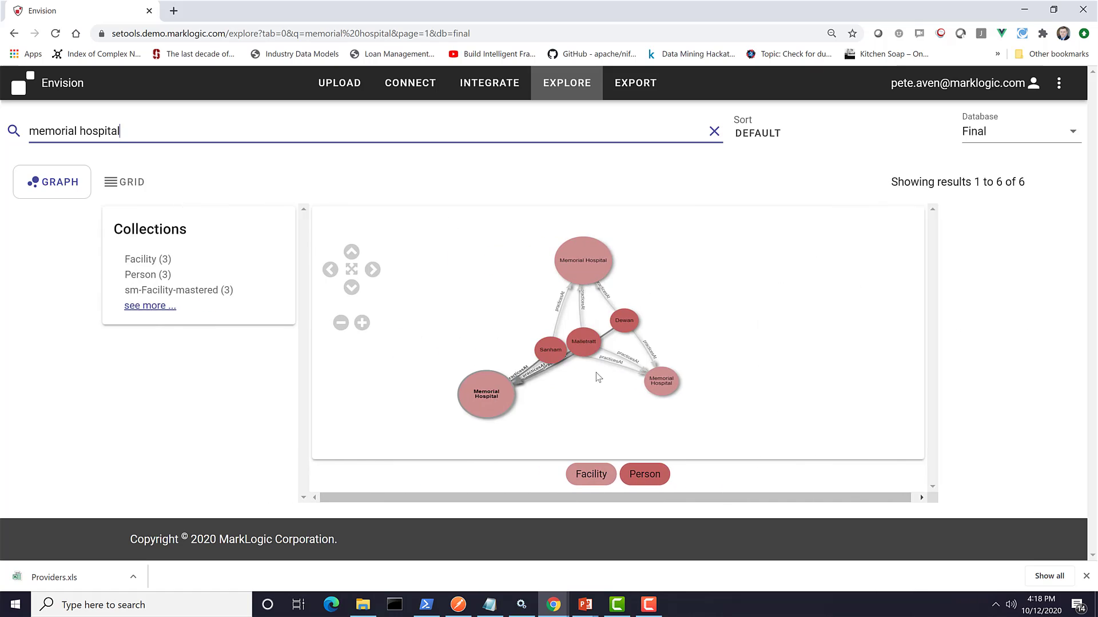
{"action": "left_click", "coordinate": [503, 382]}
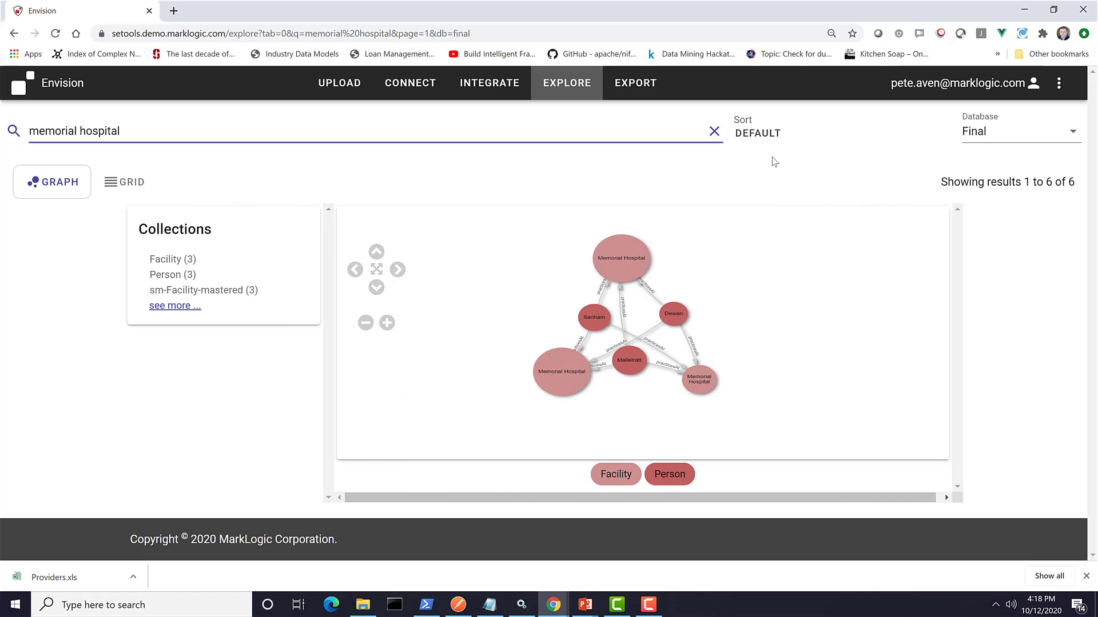
{"action": "left_click", "coordinate": [701, 393]}
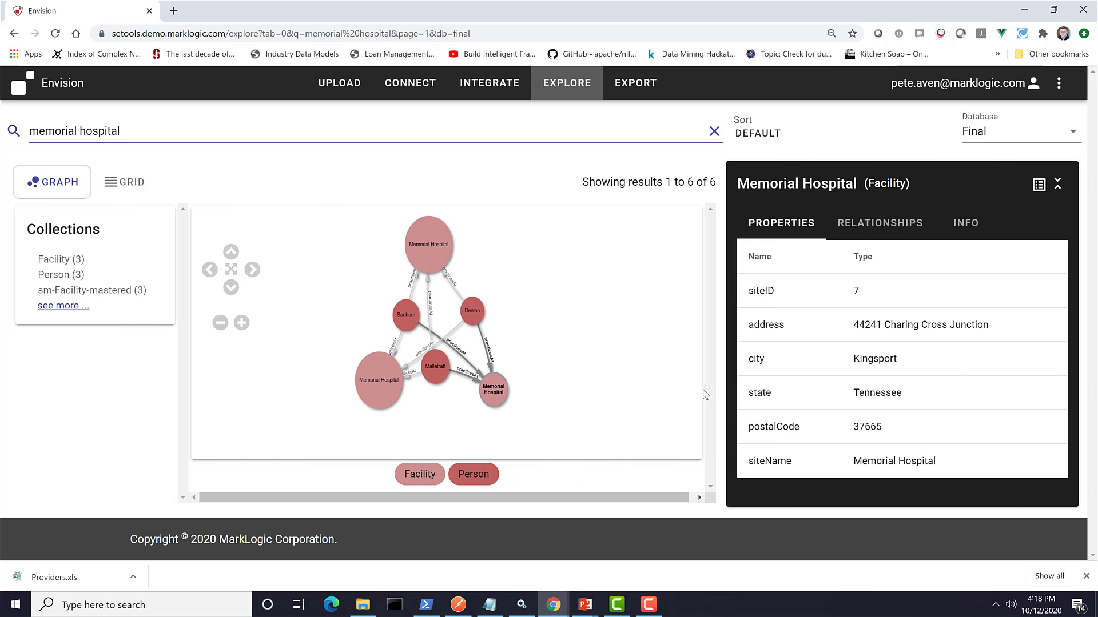